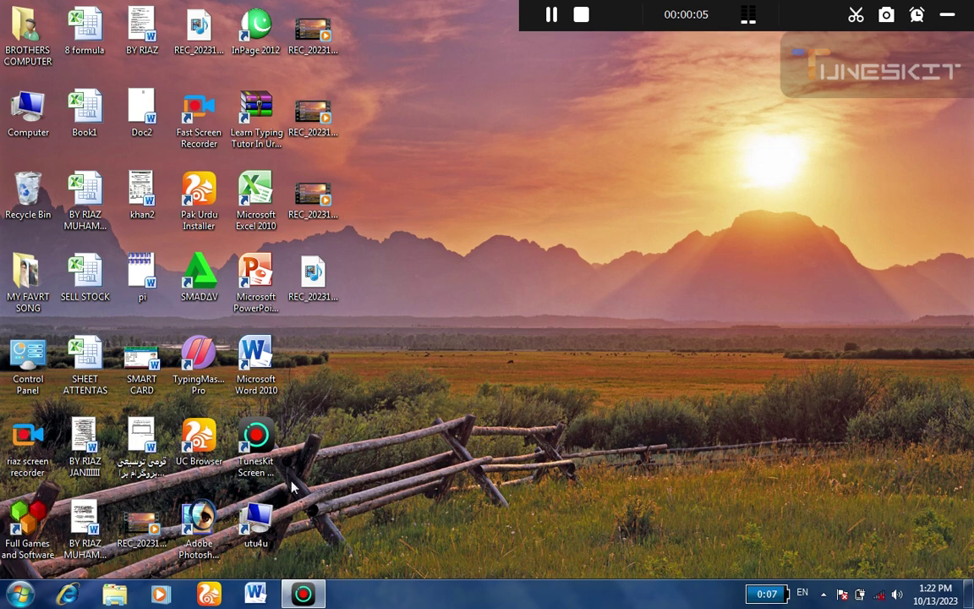
Step: Launch Word with a blank document and close the Office Activation Wizard
{"action": "left_click", "coordinate": [258, 595]}
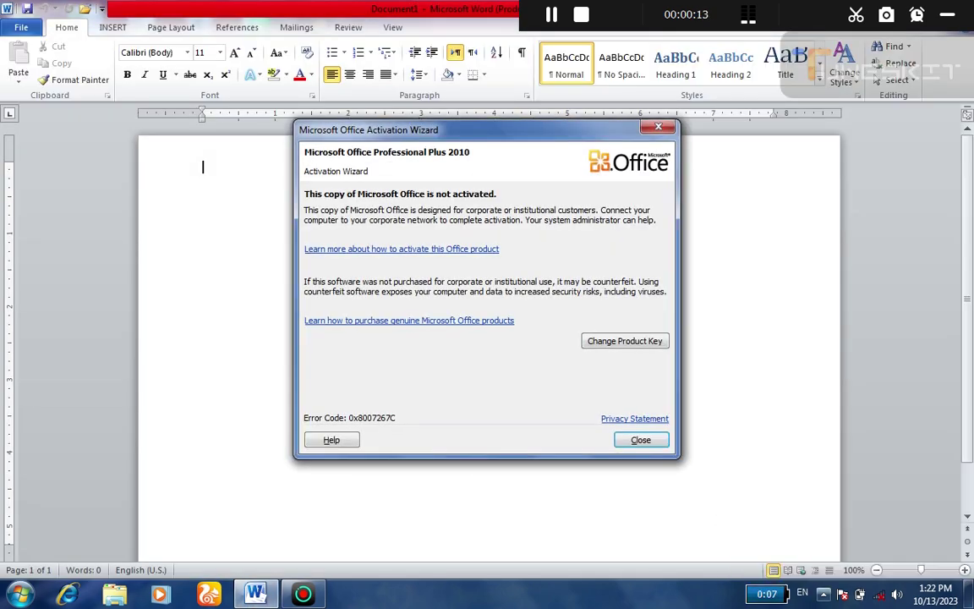
{"action": "left_click", "coordinate": [641, 438]}
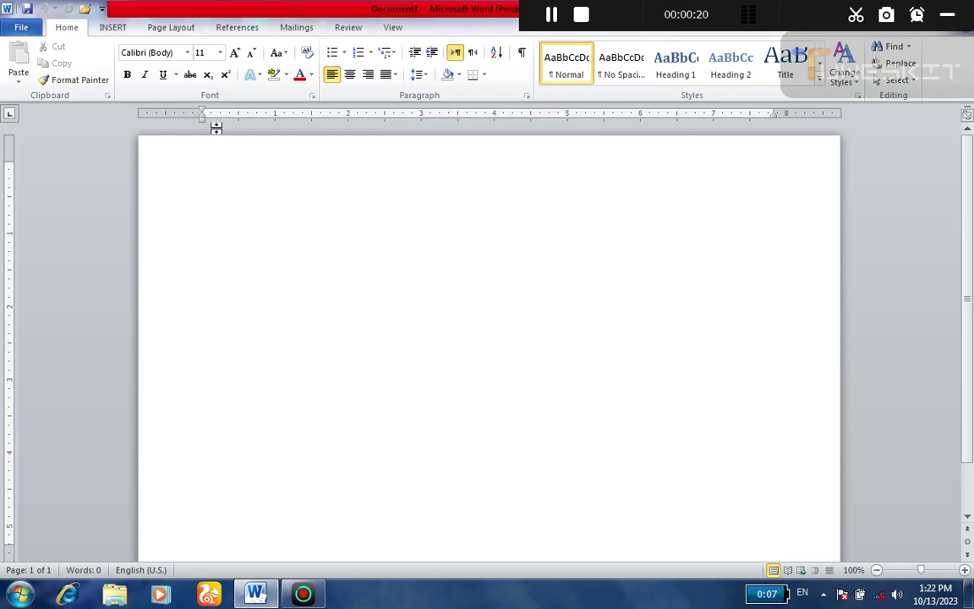
Step: Change the page orientation from landscape to Portrait on the Page Layout tab
{"action": "left_click", "coordinate": [105, 28]}
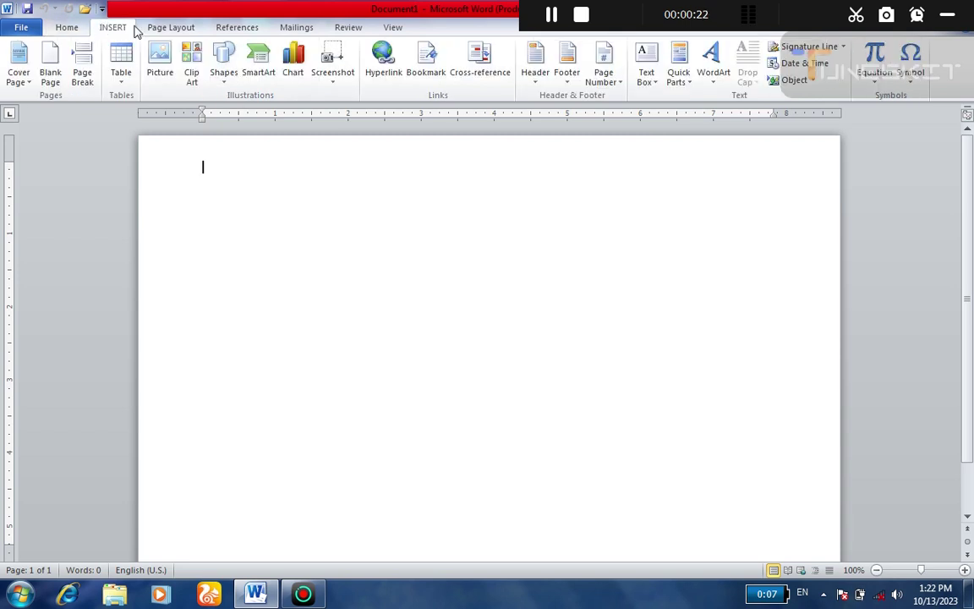
{"action": "left_click", "coordinate": [149, 28]}
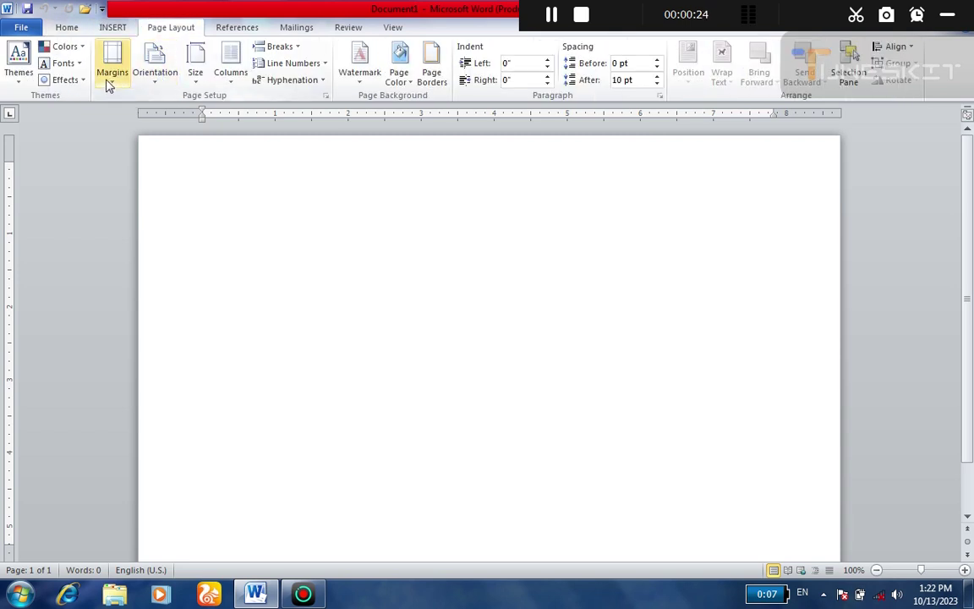
{"action": "left_click", "coordinate": [160, 85]}
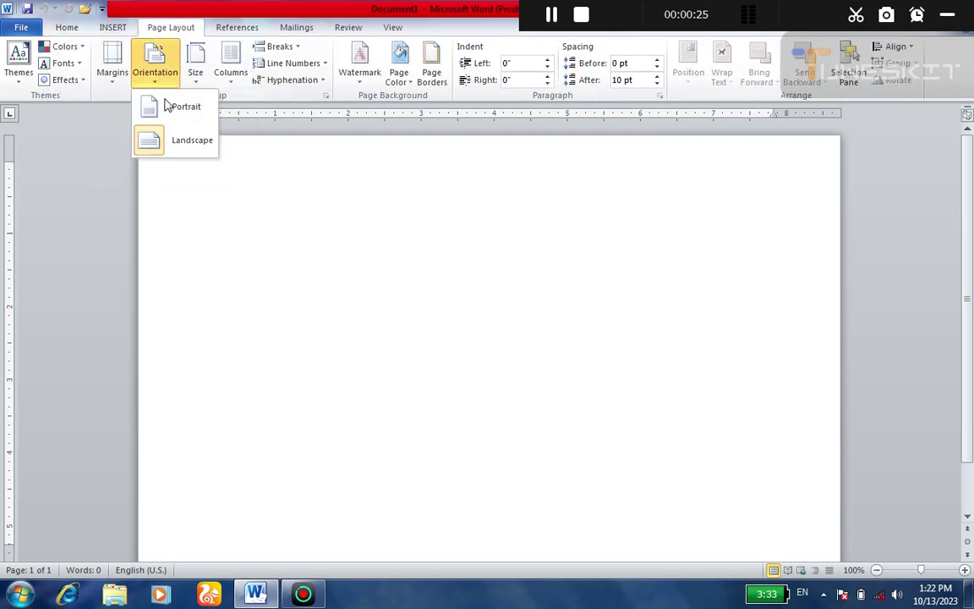
{"action": "left_click", "coordinate": [172, 109]}
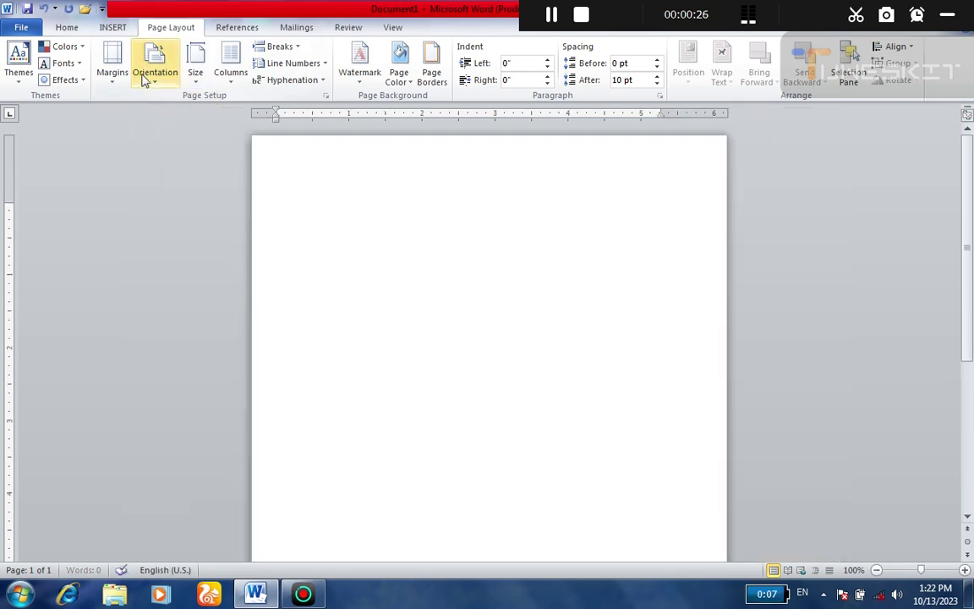
{"action": "left_click", "coordinate": [110, 31]}
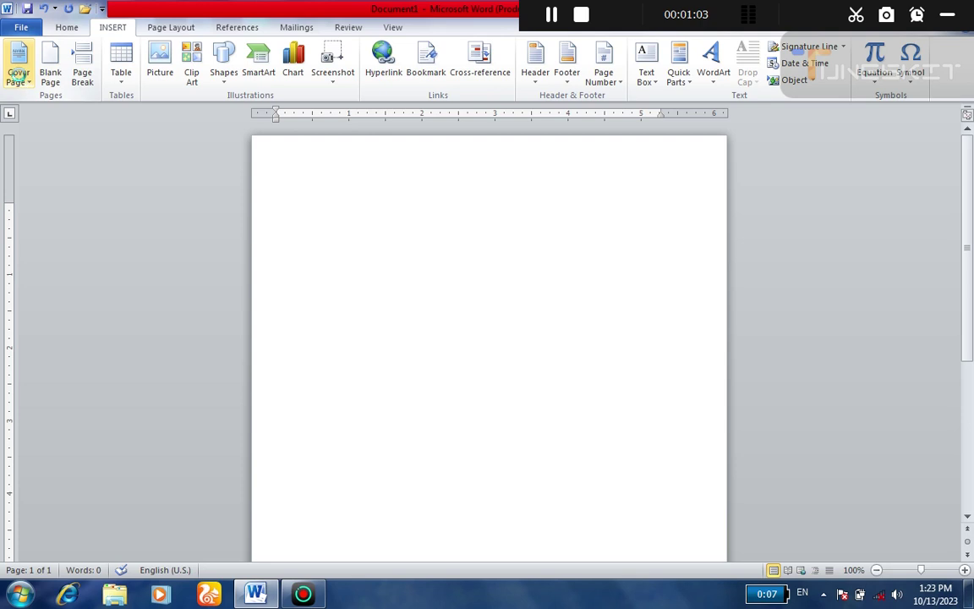
Step: Add the Perspective design from the Built-In cover page gallery
{"action": "left_click", "coordinate": [20, 79]}
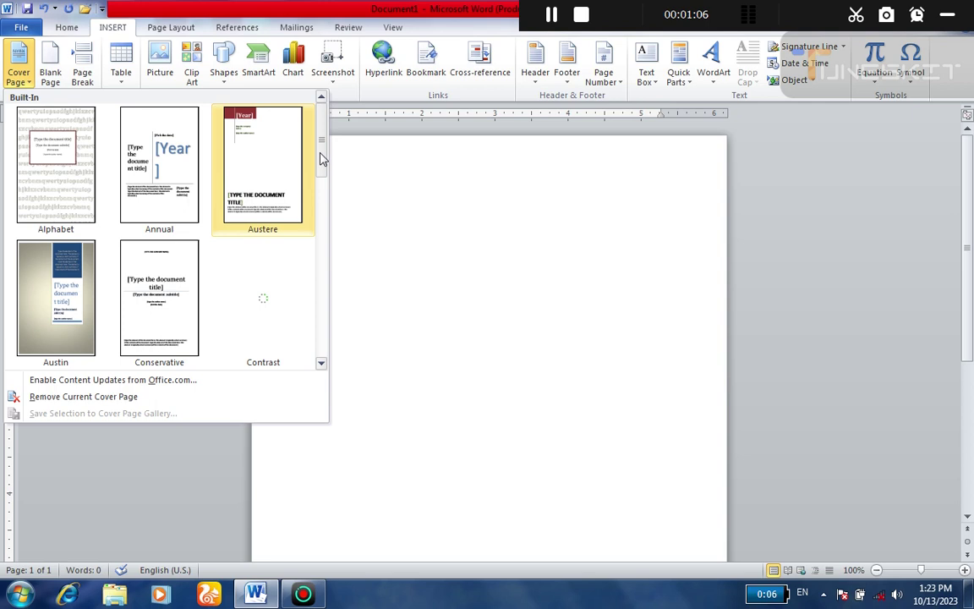
{"action": "left_click_drag", "start_coordinate": [321, 159], "coordinate": [328, 203]}
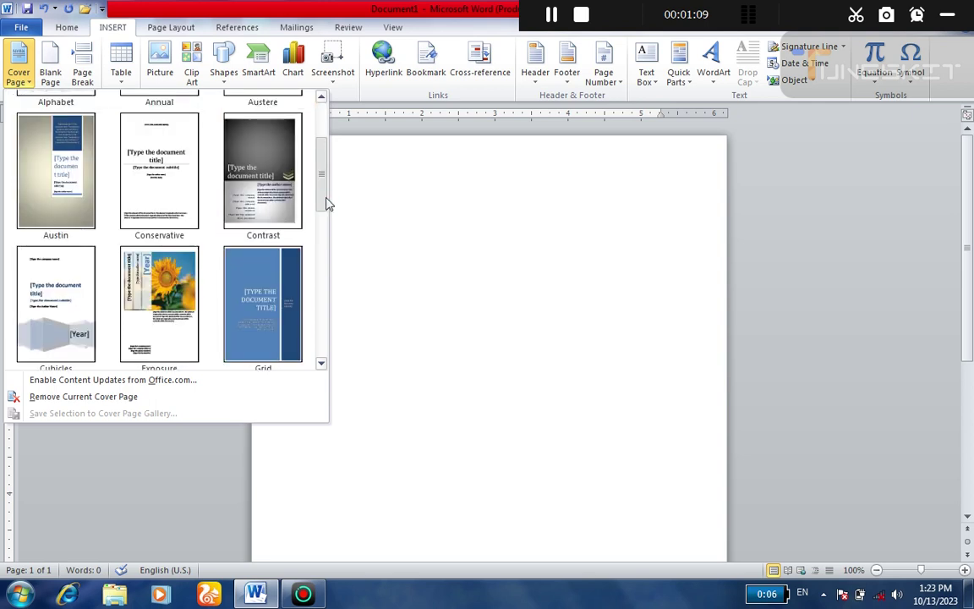
{"action": "mouse_move", "coordinate": [328, 204]}
{"action": "left_mouse_down"}
{"action": "mouse_move", "coordinate": [313, 327]}
{"action": "mouse_move", "coordinate": [311, 285]}
{"action": "left_mouse_up"}
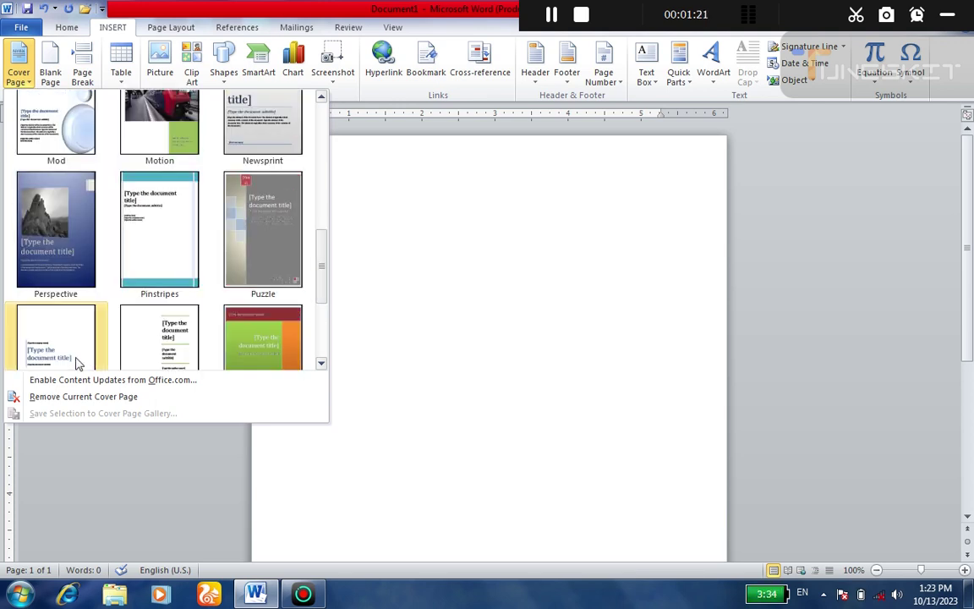
{"action": "left_click", "coordinate": [51, 235]}
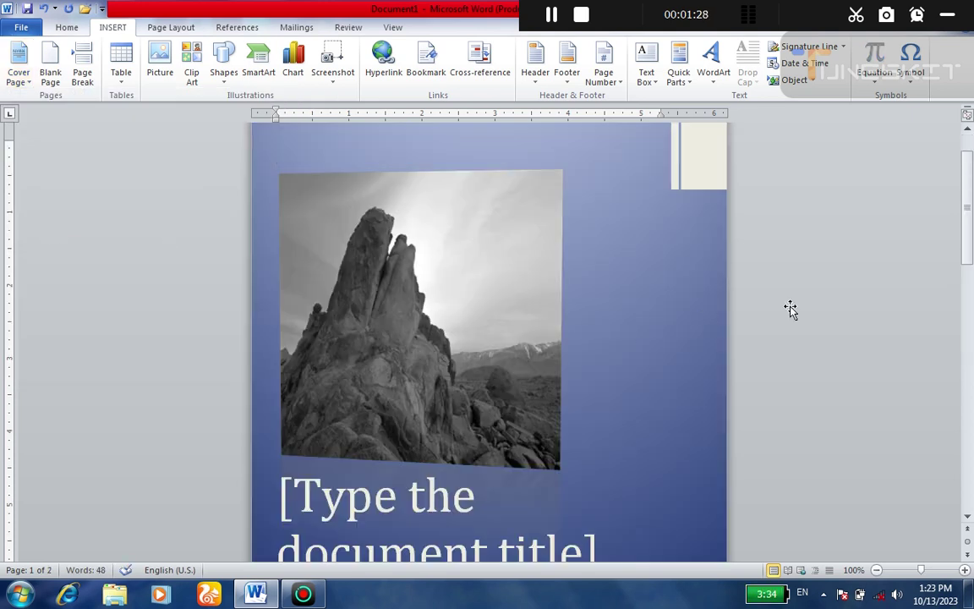
Step: Replace the cover page's document title placeholder with 'english'
{"action": "left_click_drag", "start_coordinate": [969, 237], "coordinate": [969, 221]}
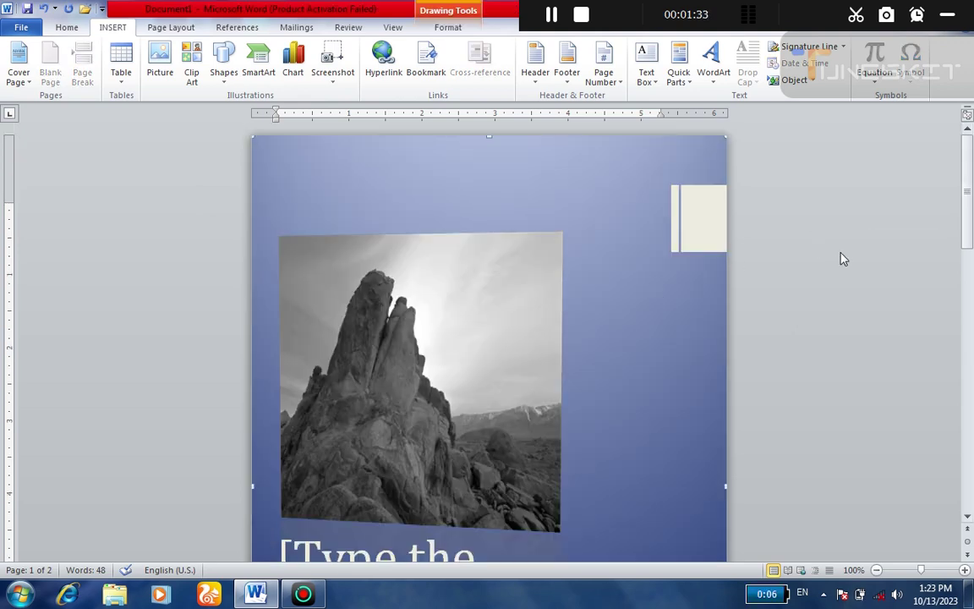
{"action": "left_click_drag", "start_coordinate": [969, 246], "coordinate": [964, 301]}
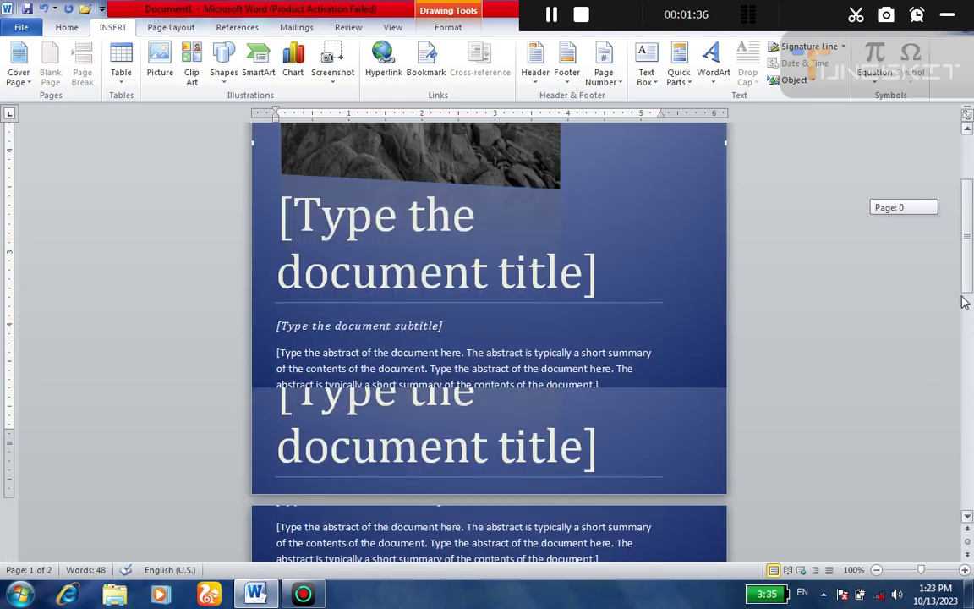
{"action": "mouse_move", "coordinate": [507, 270]}
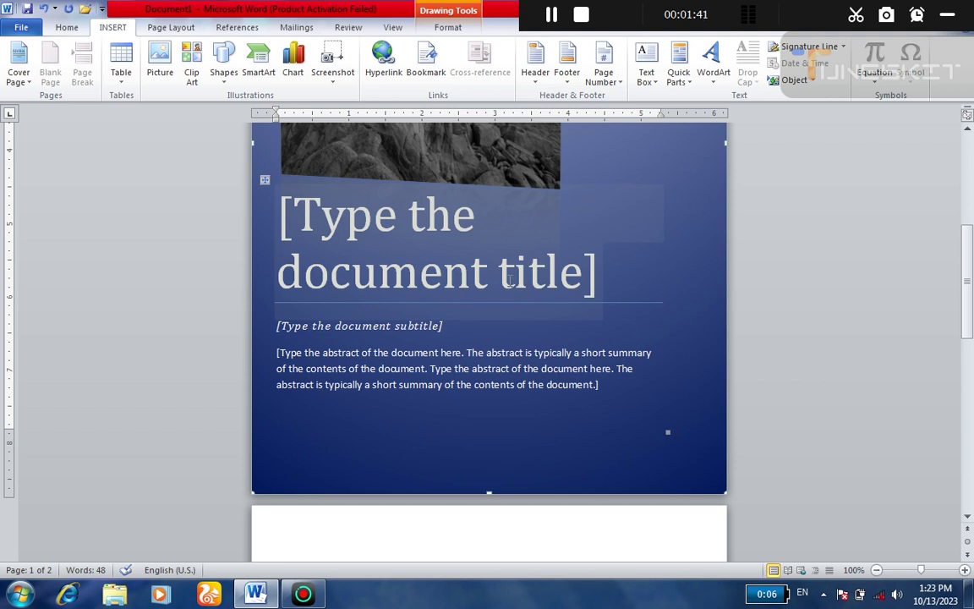
{"action": "left_click", "coordinate": [509, 281]}
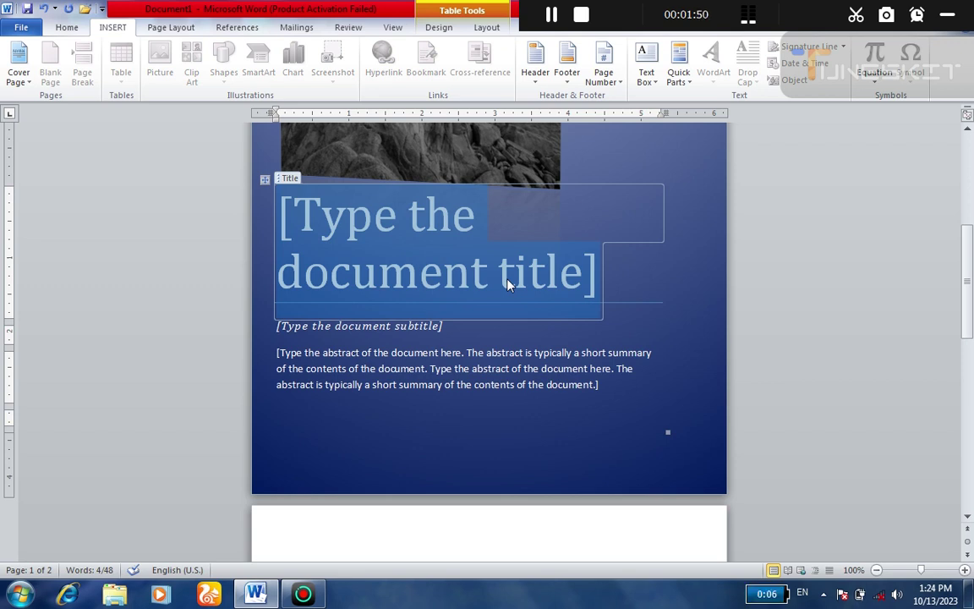
{"action": "type", "text": "e"}
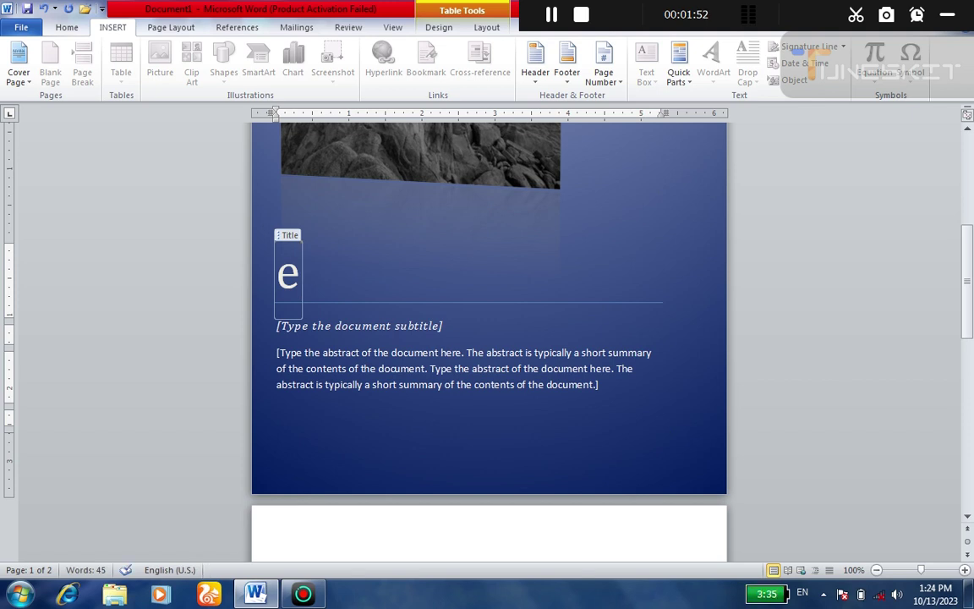
{"action": "type", "text": "nn"}
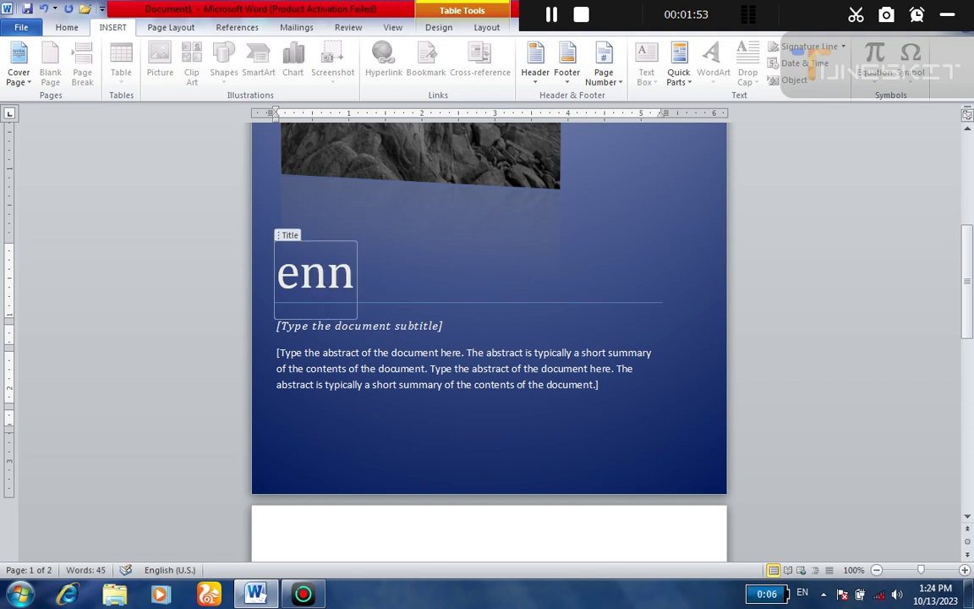
{"action": "key", "text": "BackSpace"}
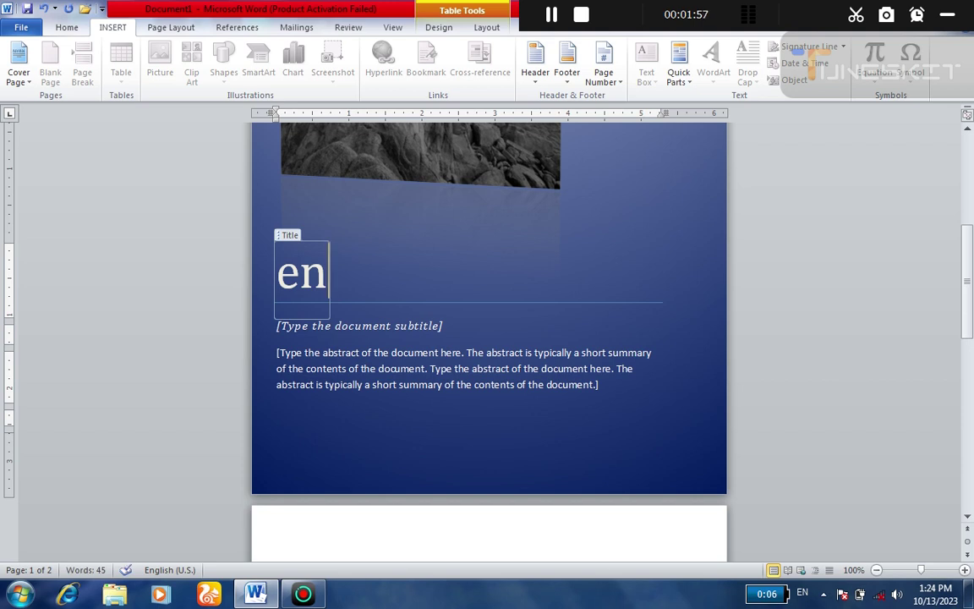
{"action": "type", "text": "gli"}
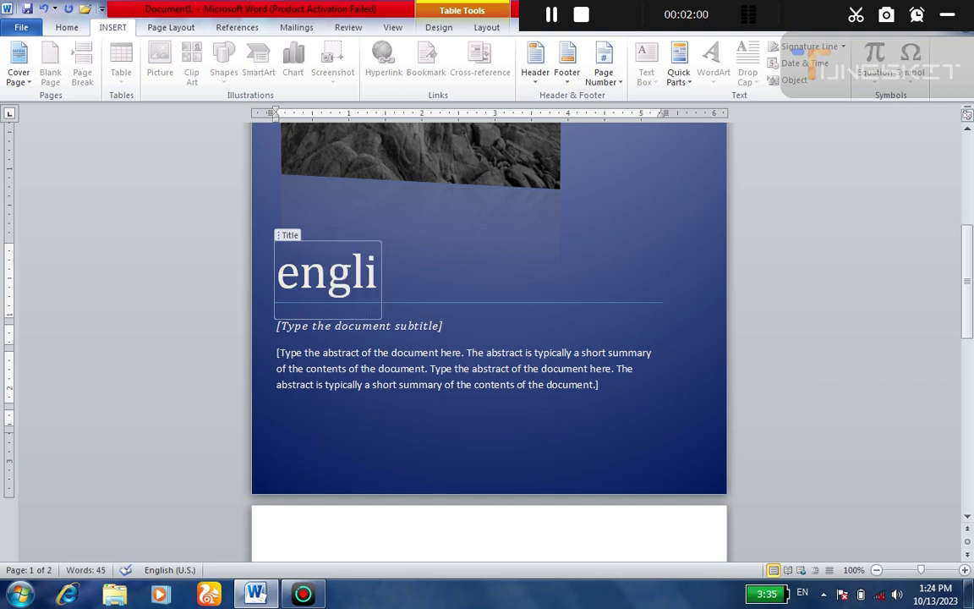
{"action": "type", "text": "sh"}
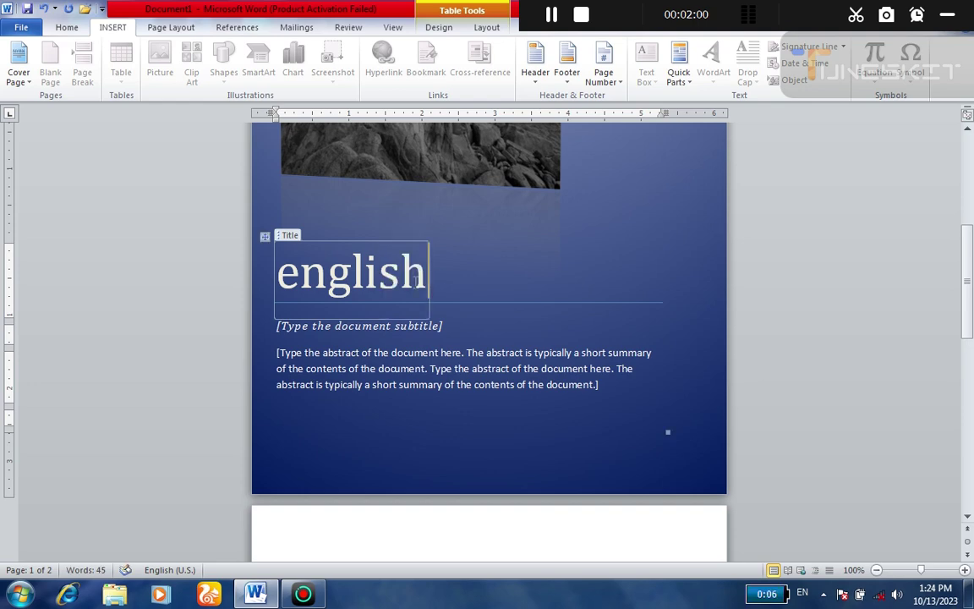
{"action": "right_click", "coordinate": [410, 286]}
{"action": "key", "text": "Escape"}
{"action": "right_click", "coordinate": [410, 286]}
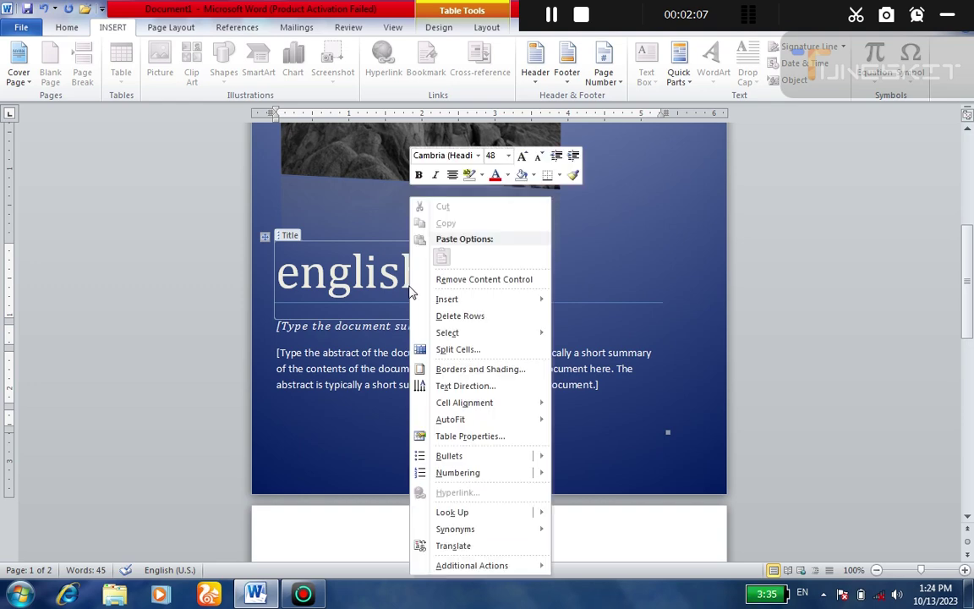
{"action": "left_click", "coordinate": [615, 220]}
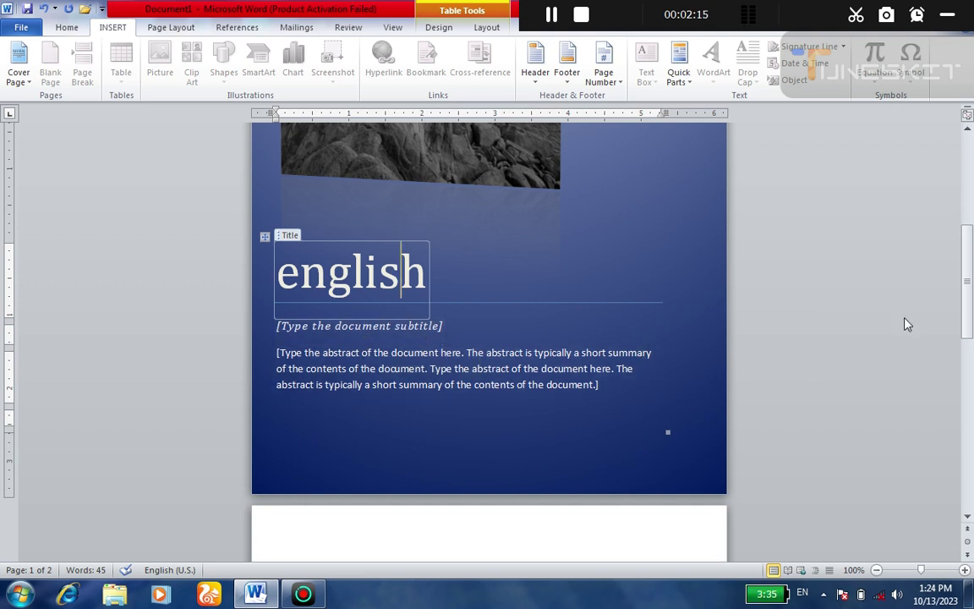
{"action": "mouse_move", "coordinate": [971, 315]}
{"action": "left_mouse_down"}
{"action": "mouse_move", "coordinate": [969, 296]}
{"action": "mouse_move", "coordinate": [969, 344]}
{"action": "mouse_move", "coordinate": [965, 288]}
{"action": "mouse_move", "coordinate": [947, 239]}
{"action": "left_mouse_up"}
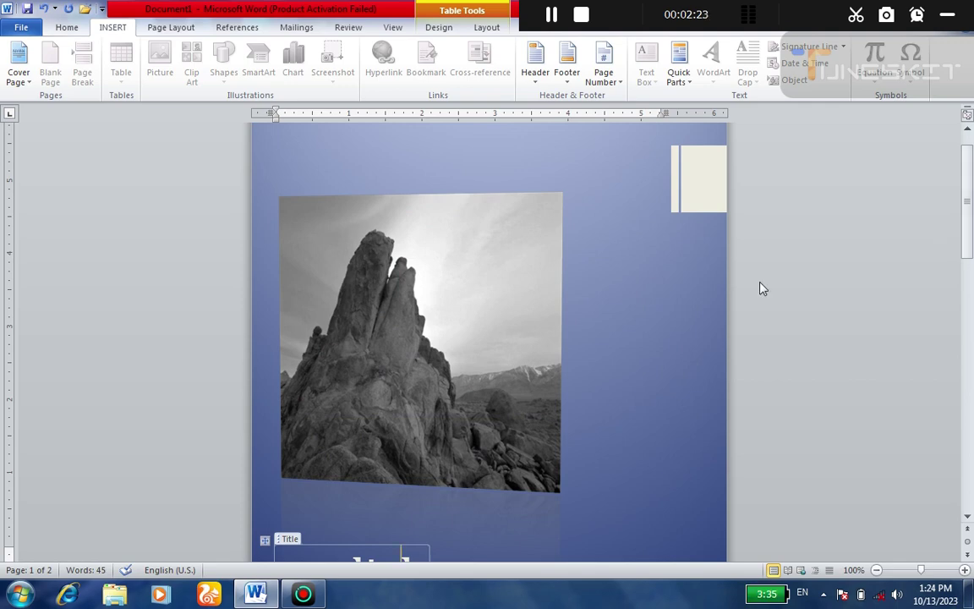
{"action": "key", "text": "ctrl+p"}
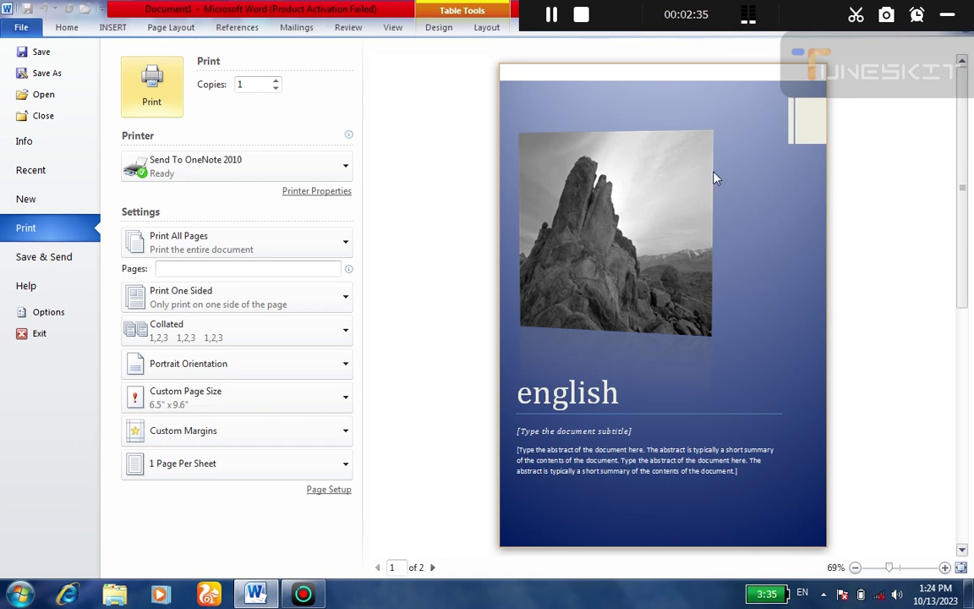
{"action": "left_click", "coordinate": [103, 27]}
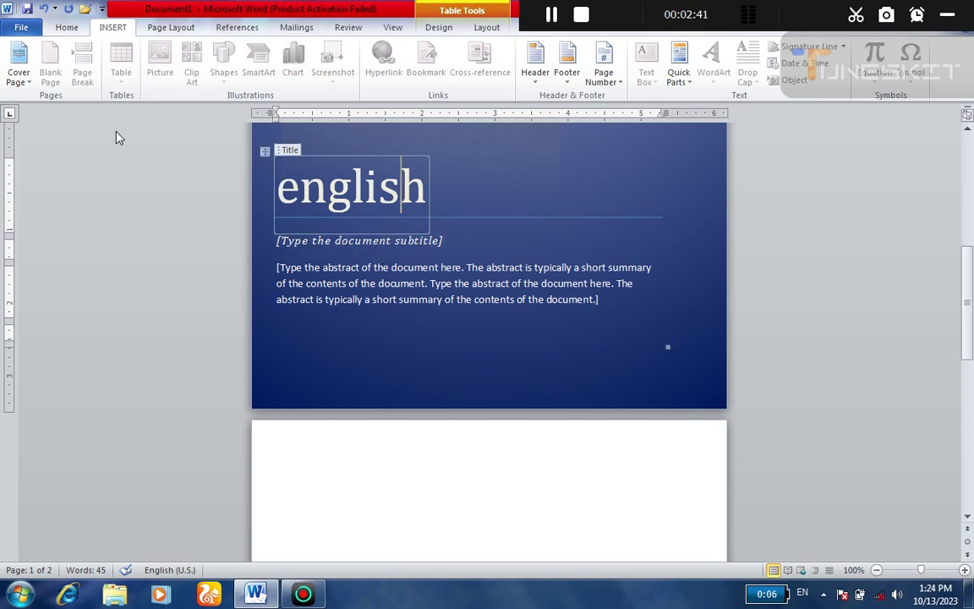
{"action": "left_click", "coordinate": [17, 82]}
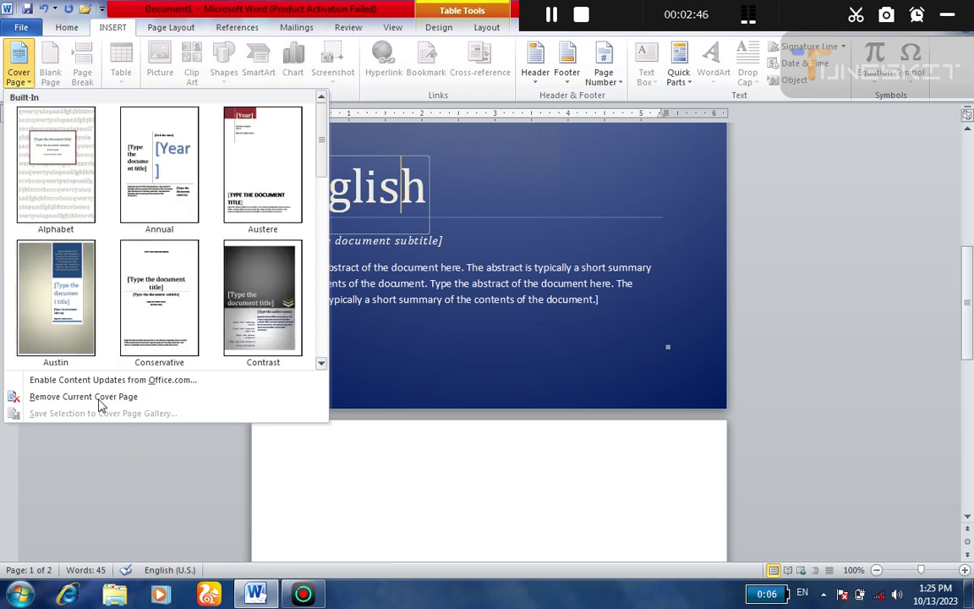
Step: Remove the blue Perspective cover page and bring the cover page designs back up
{"action": "left_click", "coordinate": [83, 397]}
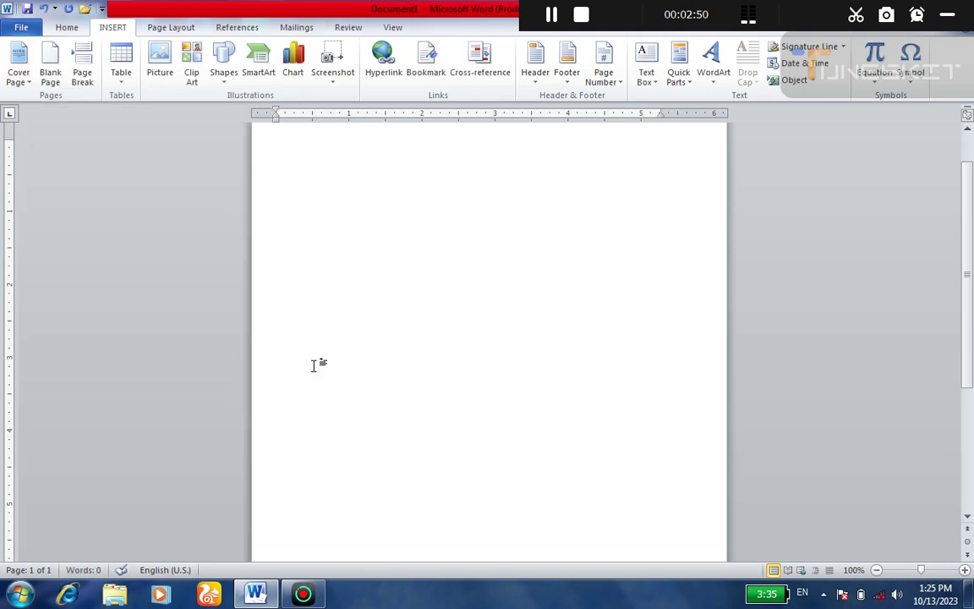
{"action": "left_click", "coordinate": [13, 82]}
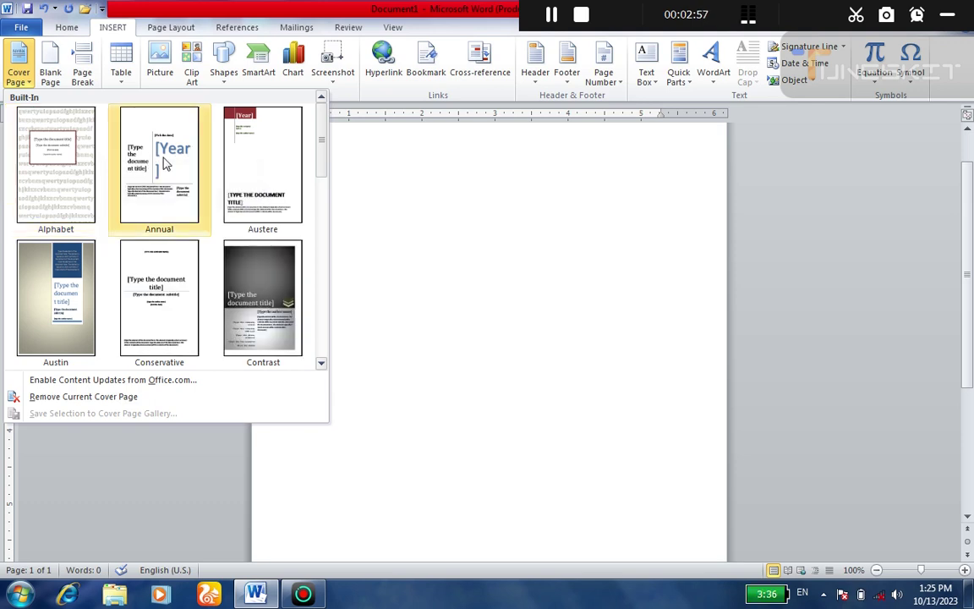
Step: Insert the Conservative cover page and capitalize its title to 'English'
{"action": "left_click", "coordinate": [175, 283]}
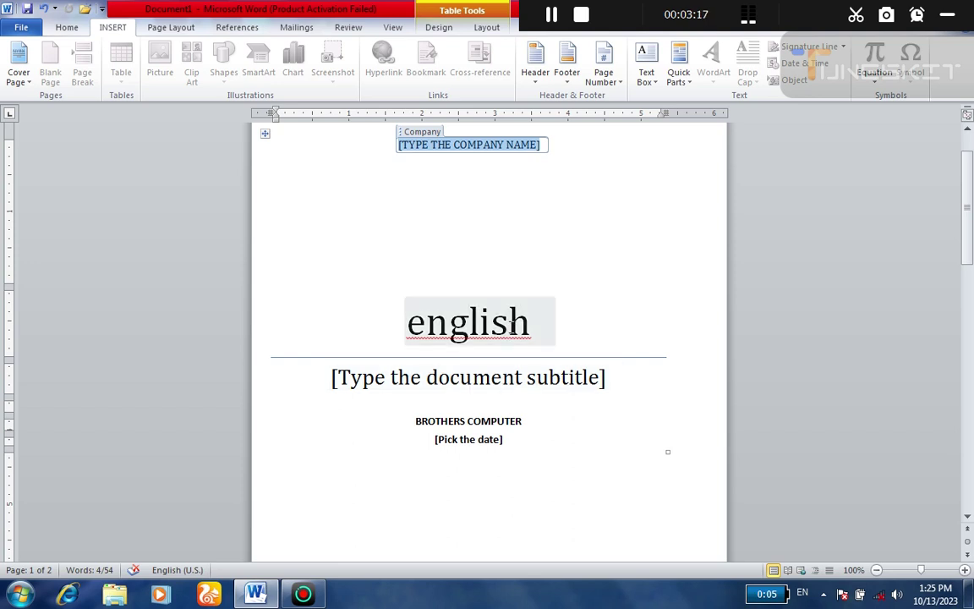
{"action": "left_click", "coordinate": [429, 324]}
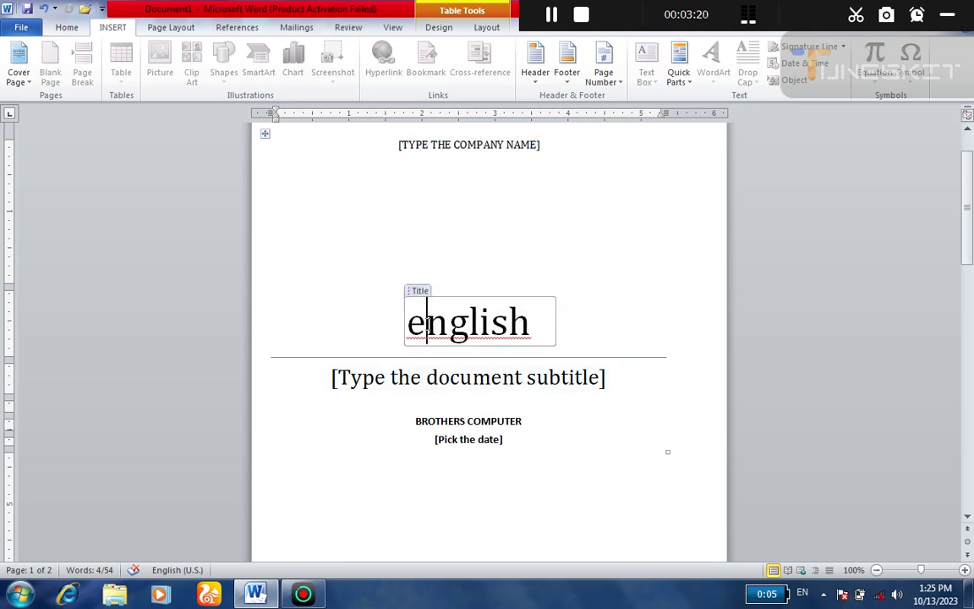
{"action": "key", "text": "BackSpace"}
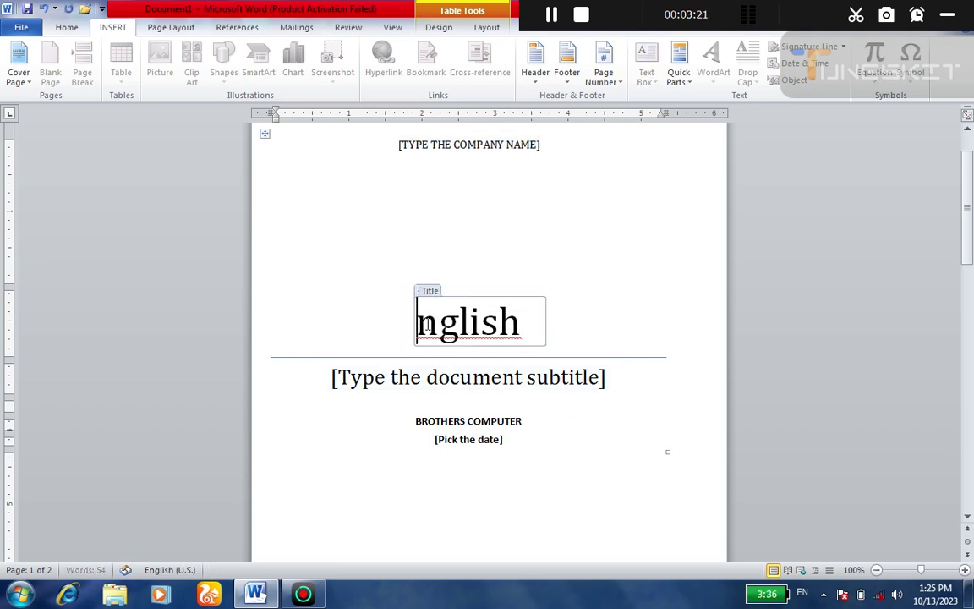
{"action": "type", "text": "E"}
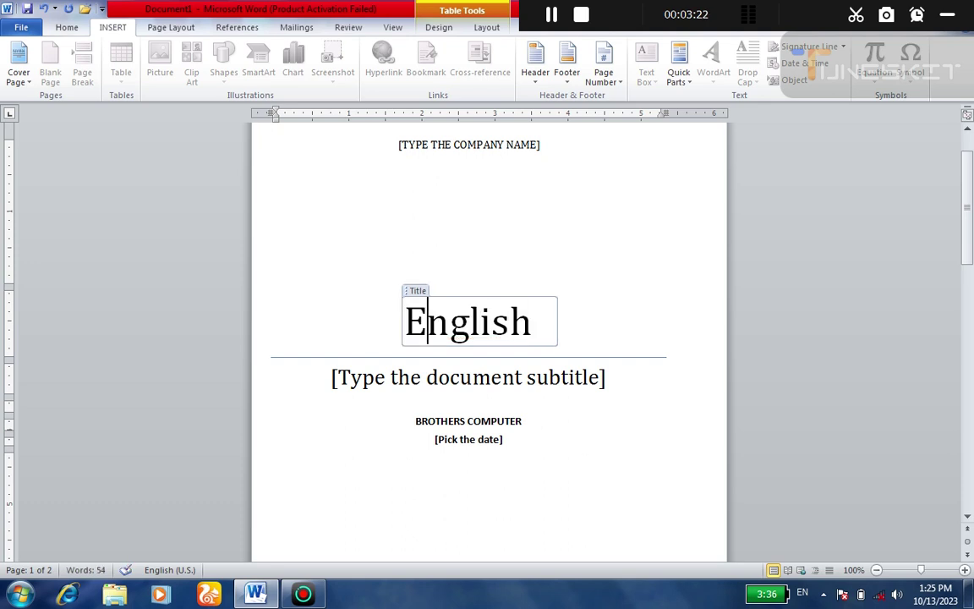
{"action": "left_click", "coordinate": [572, 349]}
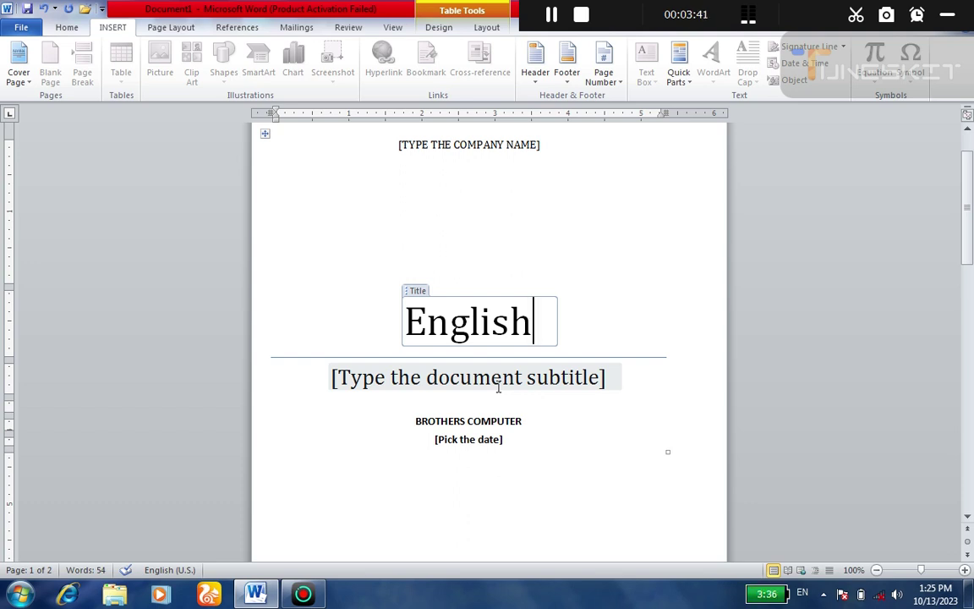
{"action": "left_click", "coordinate": [498, 446]}
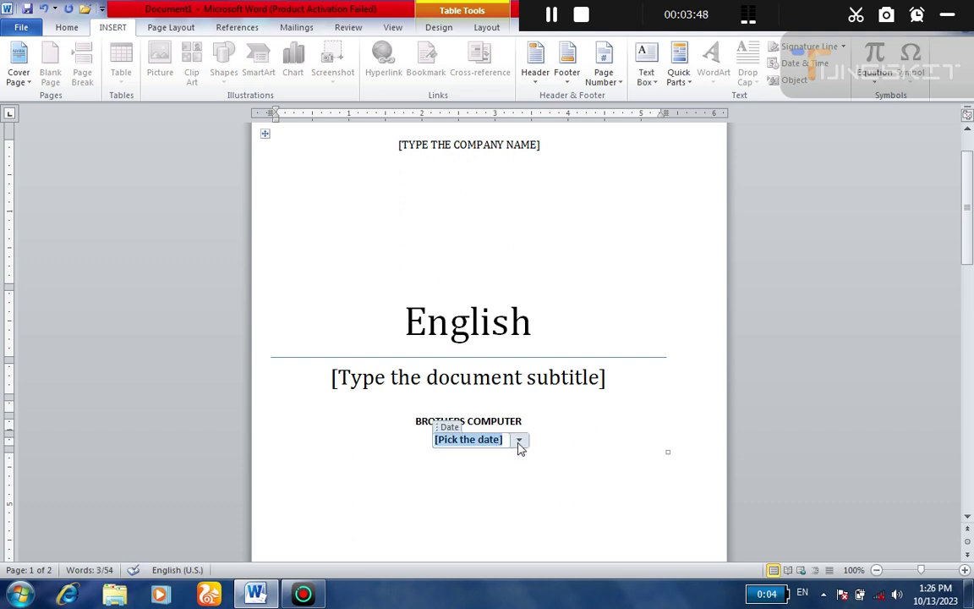
Step: Pick 10/10/2023 from the calendar as the cover page date
{"action": "left_click", "coordinate": [520, 441]}
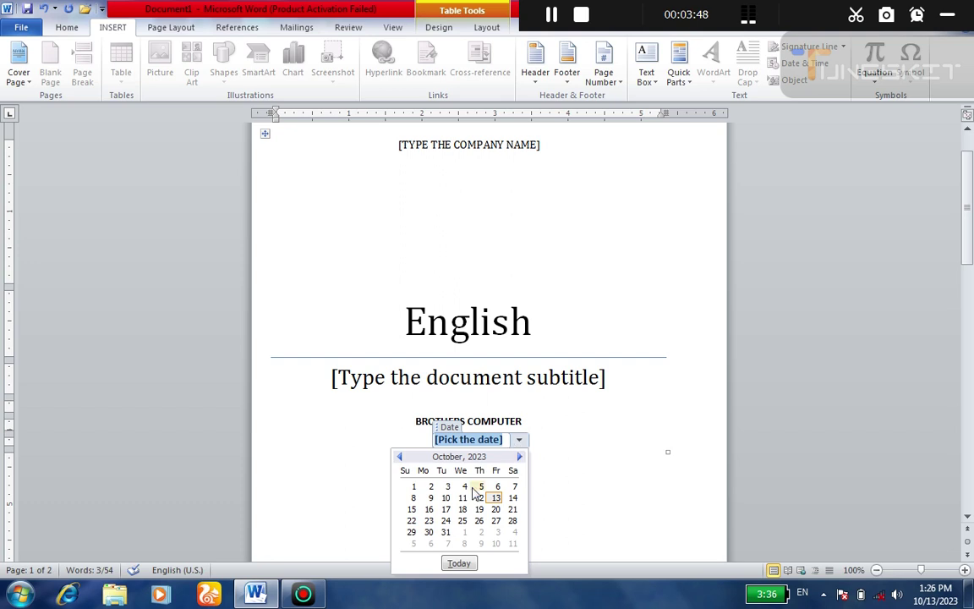
{"action": "left_click", "coordinate": [446, 497]}
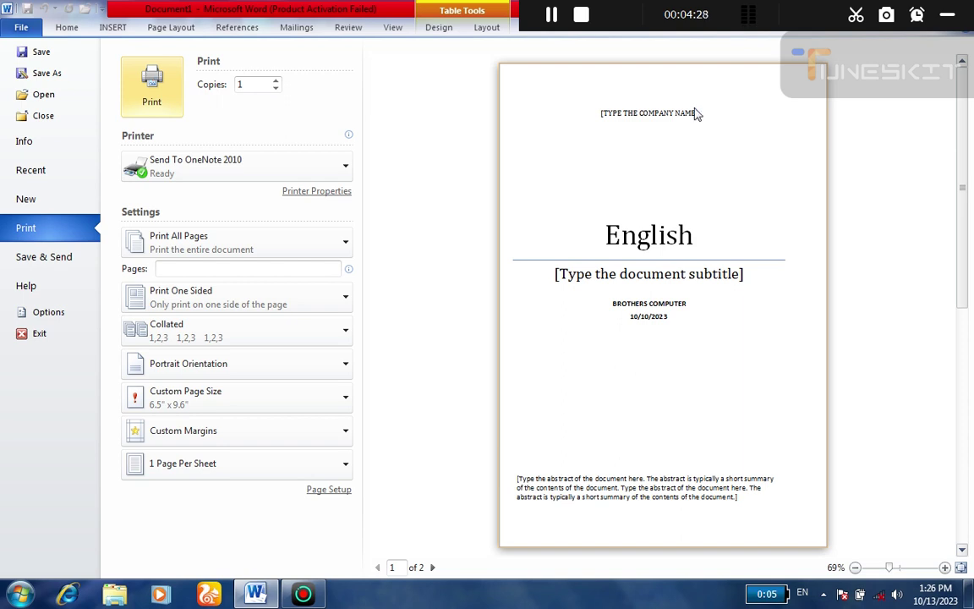
Step: Leave print preview and remove the Conservative cover page from the document
{"action": "left_click", "coordinate": [111, 27]}
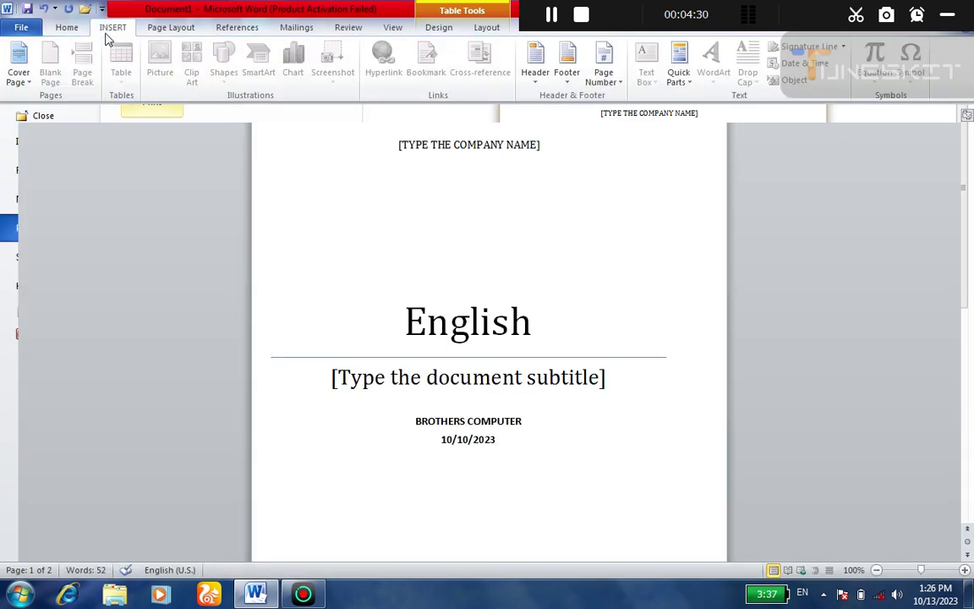
{"action": "left_click", "coordinate": [21, 86]}
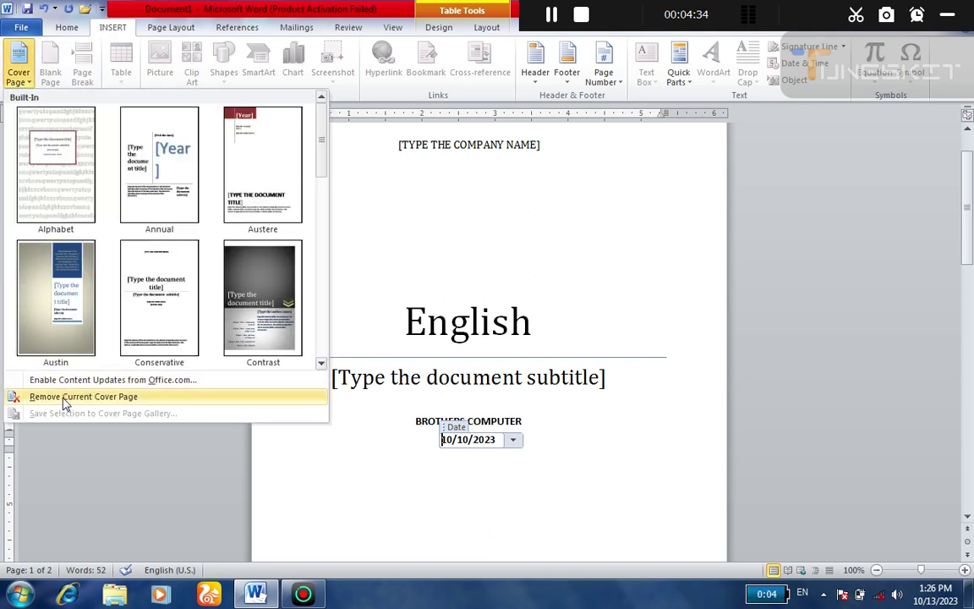
{"action": "left_click", "coordinate": [65, 397]}
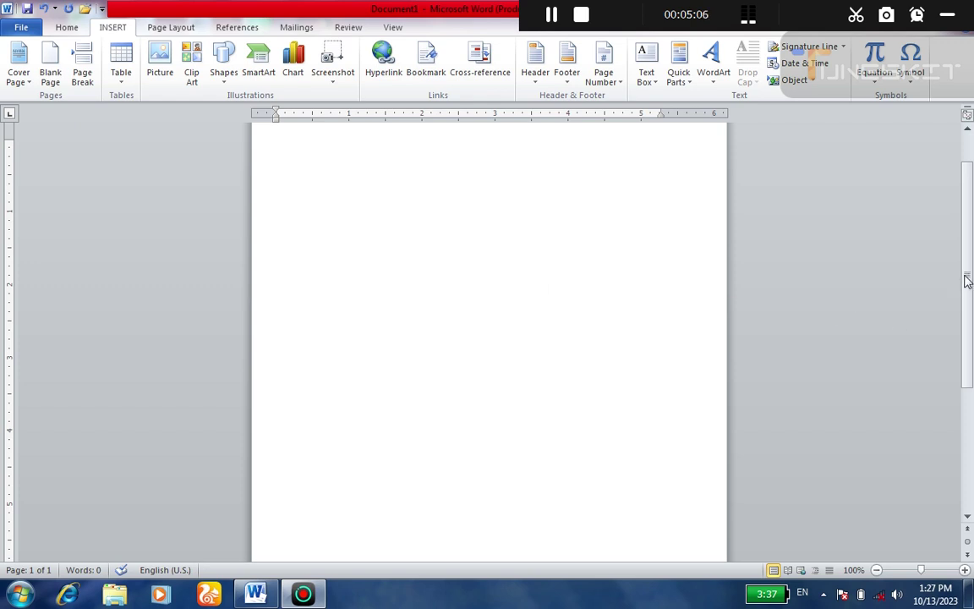
{"action": "scroll", "coordinate": [970, 279], "scroll_direction": "up", "scroll_amount": 1}
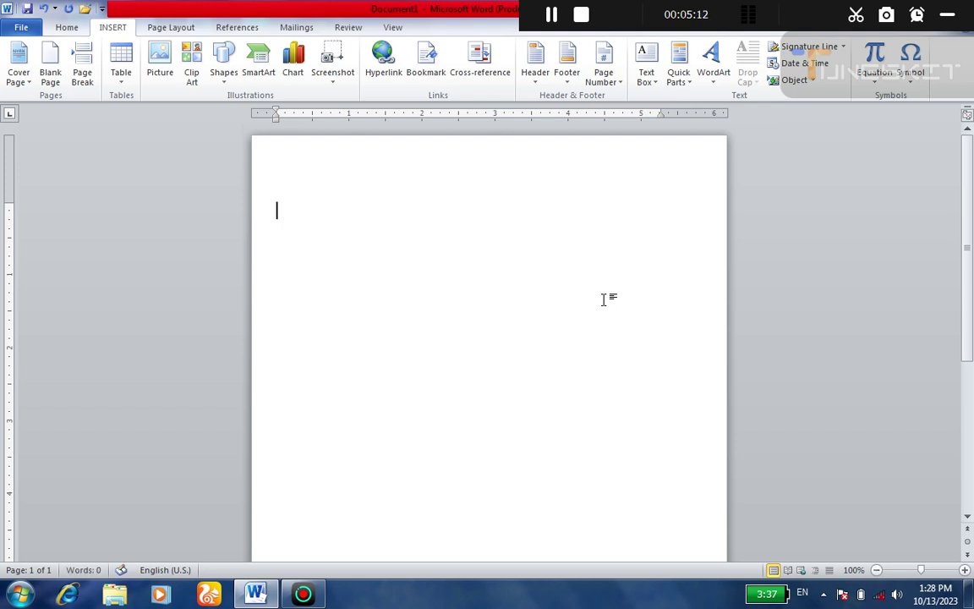
Step: Generate sample paragraphs with =rand() and add a blank page after them
{"action": "type", "text": "=ran"}
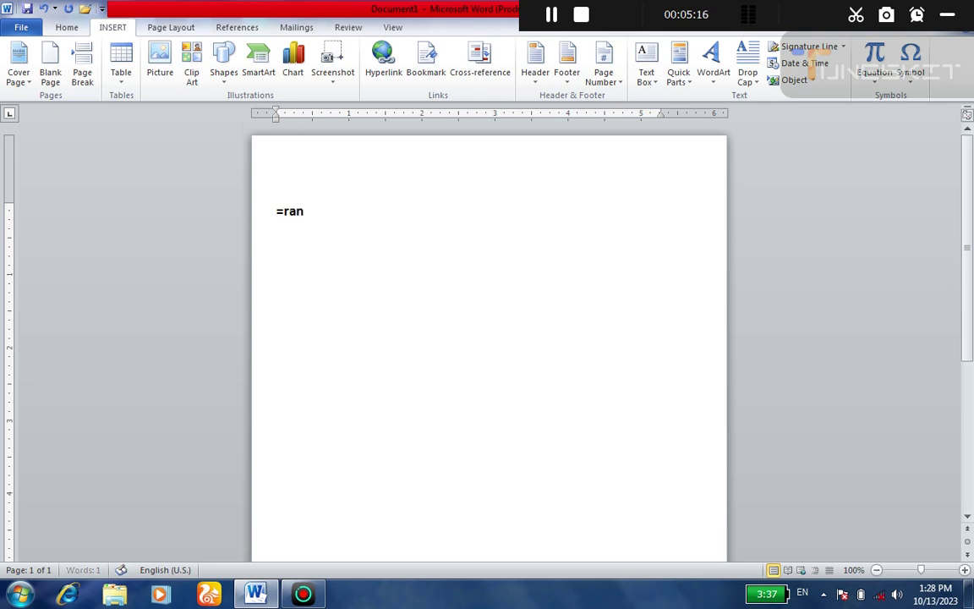
{"action": "type", "text": "d"}
{"action": "type", "text": "()"}
{"action": "key", "text": "Return"}
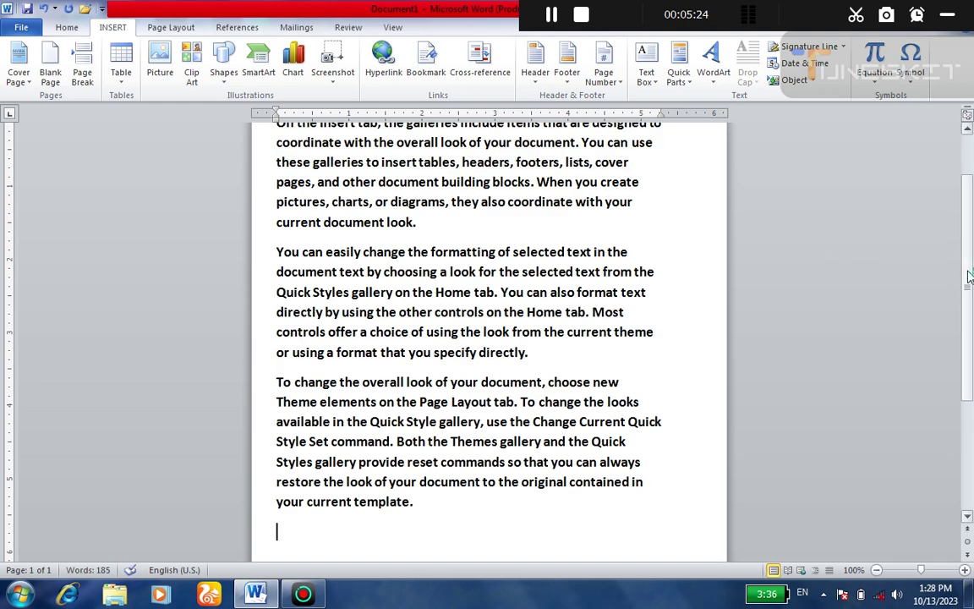
{"action": "scroll", "coordinate": [969, 276], "scroll_direction": "up", "scroll_amount": 2}
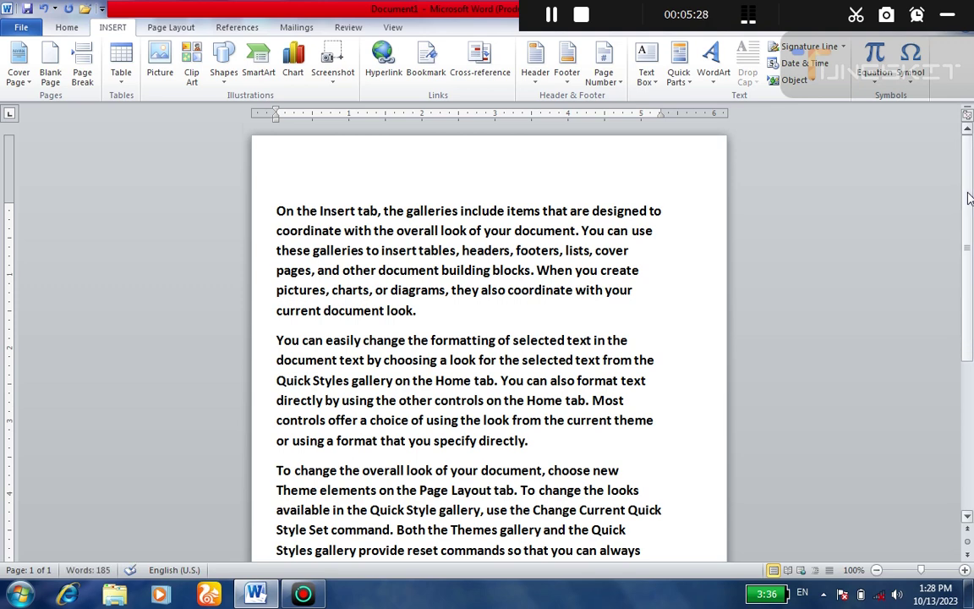
{"action": "scroll", "coordinate": [970, 198], "scroll_direction": "down", "scroll_amount": 3}
{"action": "scroll", "coordinate": [846, 296], "scroll_direction": "down", "scroll_amount": 2}
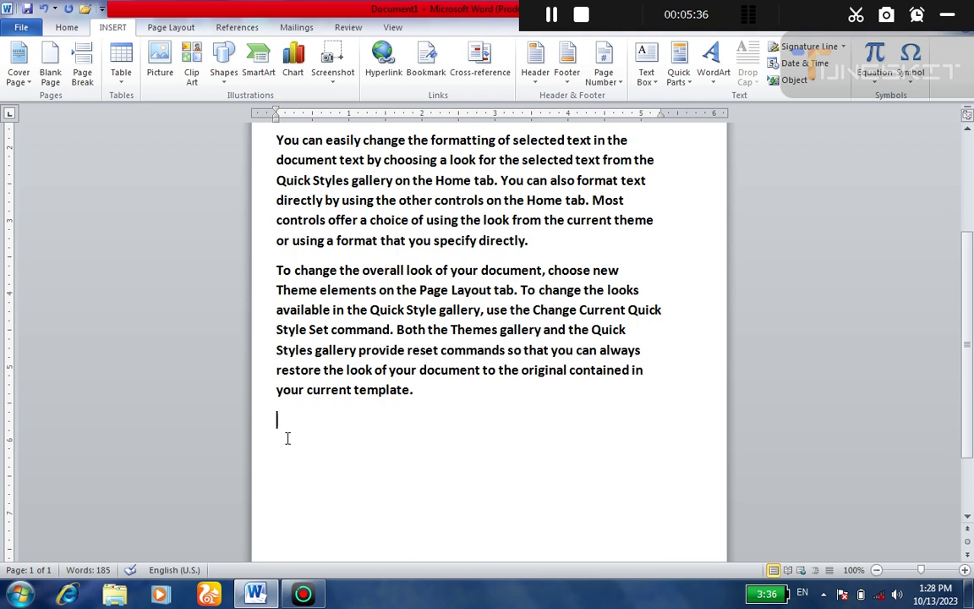
{"action": "left_click", "coordinate": [52, 76]}
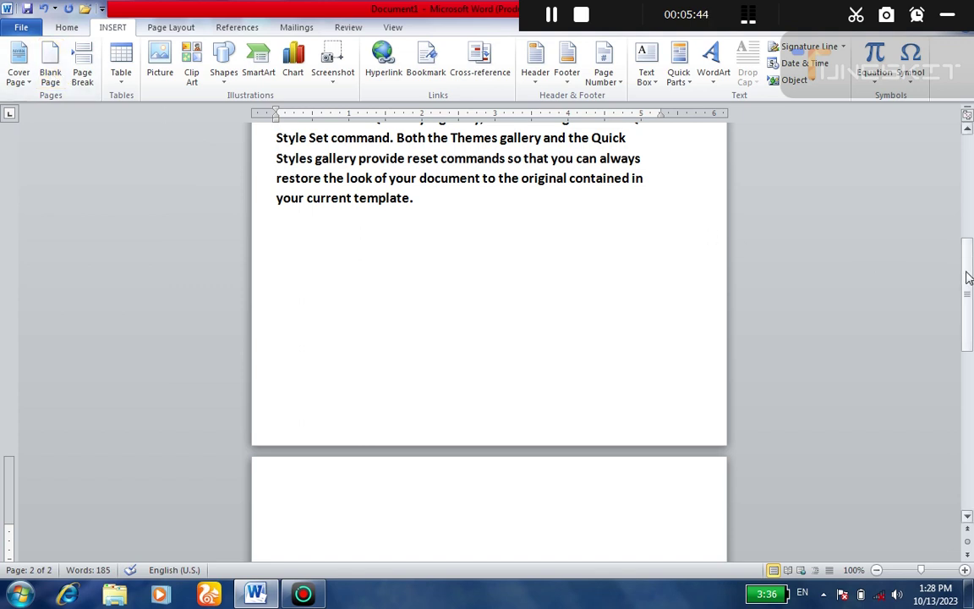
{"action": "left_click_drag", "start_coordinate": [969, 278], "coordinate": [967, 437]}
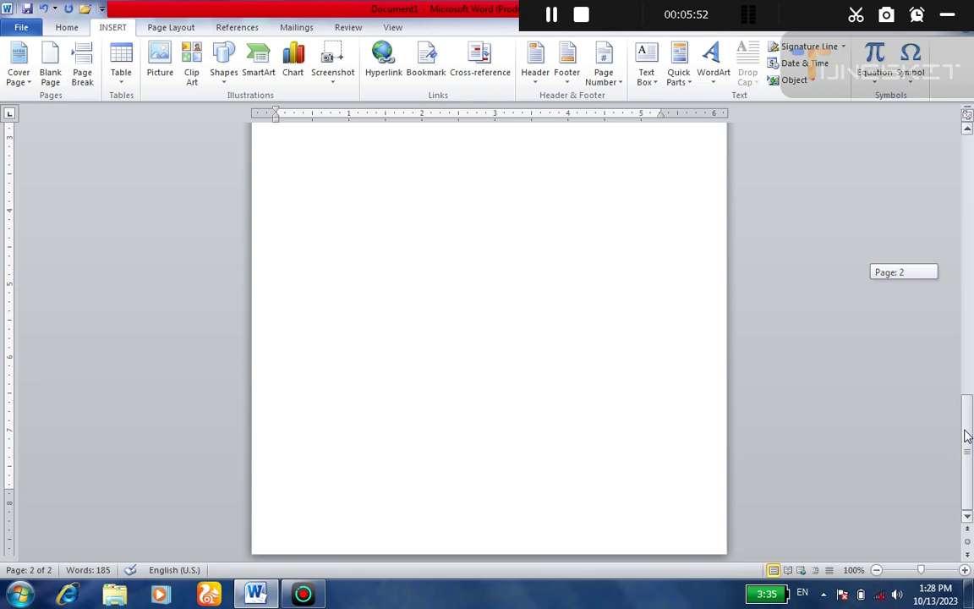
{"action": "left_click_drag", "start_coordinate": [968, 437], "coordinate": [909, 199]}
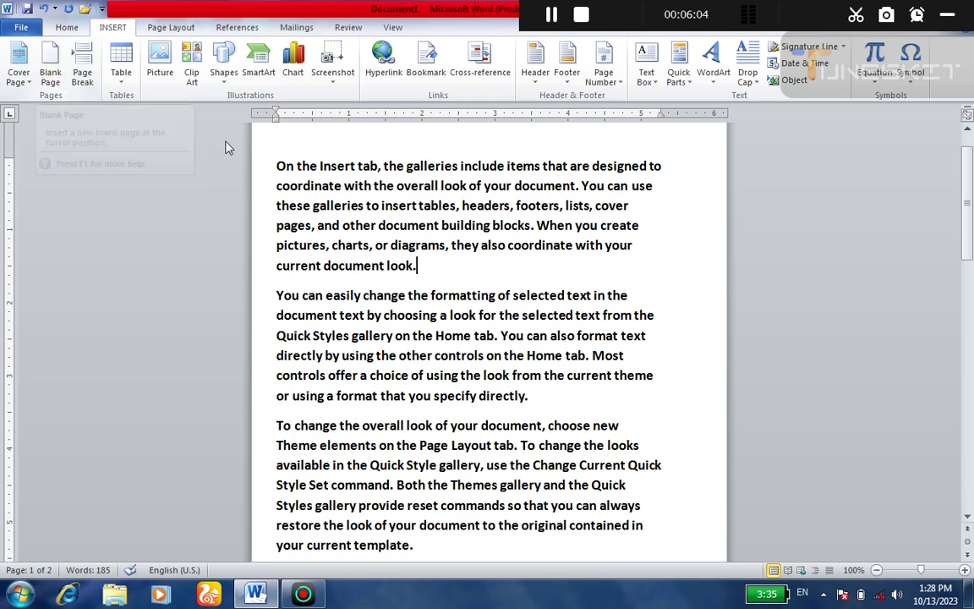
{"action": "left_click_drag", "start_coordinate": [429, 206], "coordinate": [439, 225]}
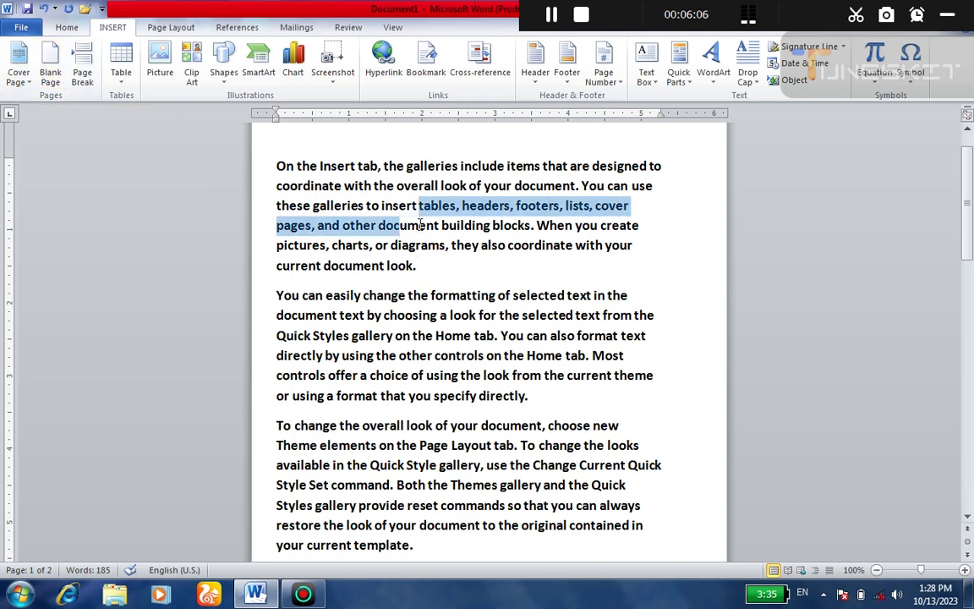
{"action": "left_click", "coordinate": [448, 268]}
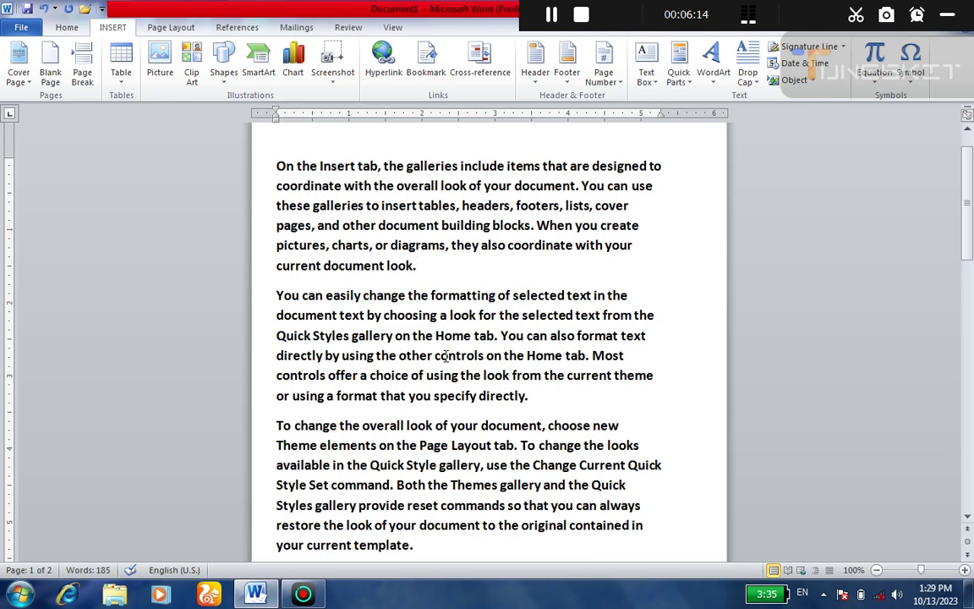
Step: Insert a blank page after the first paragraph, check the pages, then delete it
{"action": "left_click", "coordinate": [49, 83]}
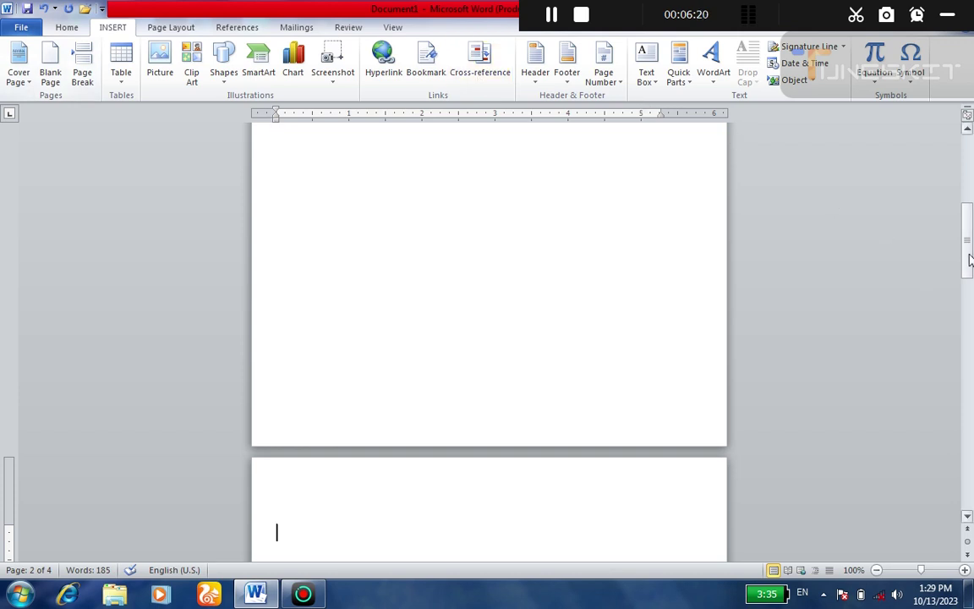
{"action": "left_click_drag", "start_coordinate": [970, 261], "coordinate": [968, 196]}
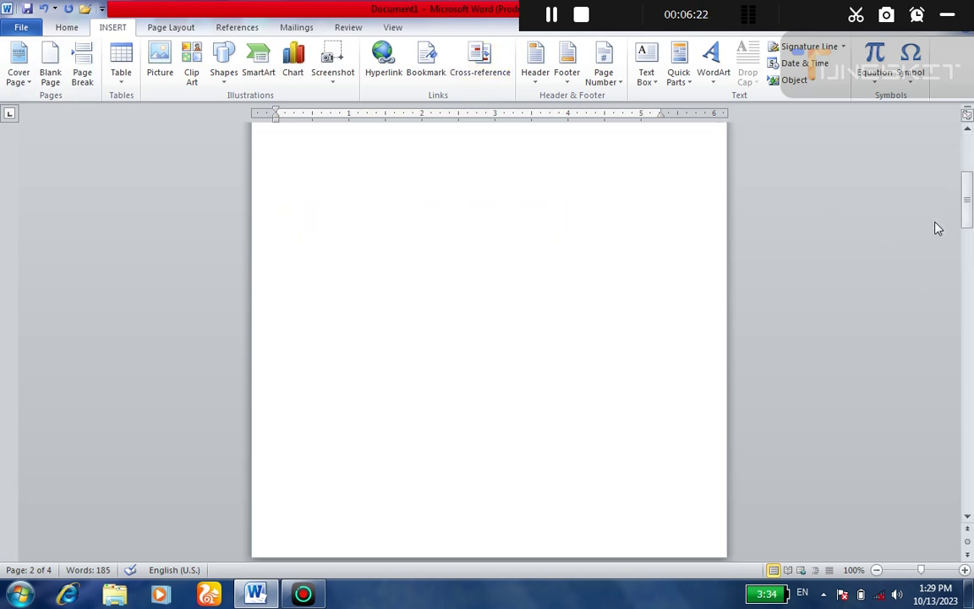
{"action": "mouse_move", "coordinate": [969, 196]}
{"action": "left_mouse_down"}
{"action": "mouse_move", "coordinate": [970, 209]}
{"action": "mouse_move", "coordinate": [969, 185]}
{"action": "left_mouse_up"}
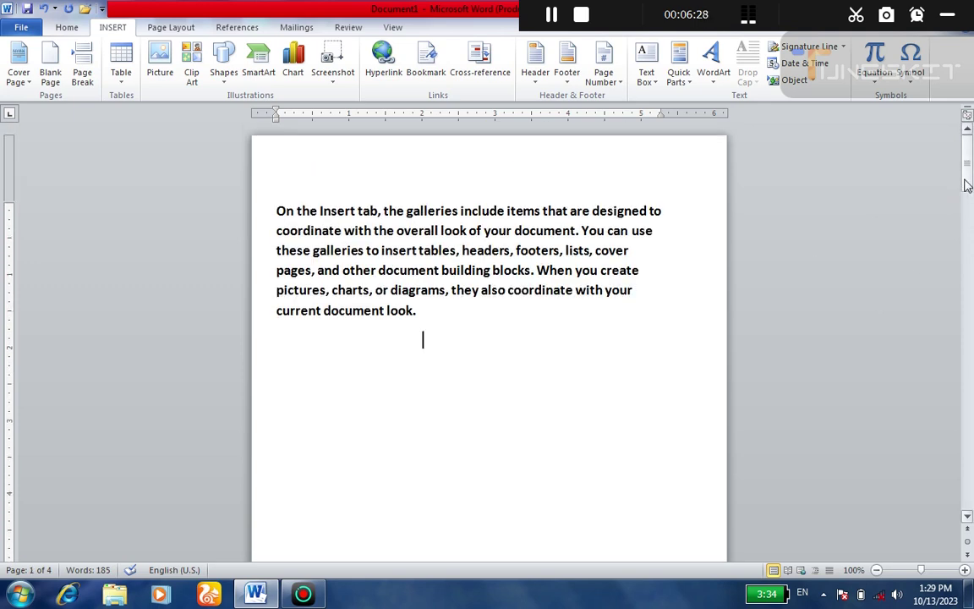
{"action": "left_click_drag", "start_coordinate": [967, 185], "coordinate": [970, 304]}
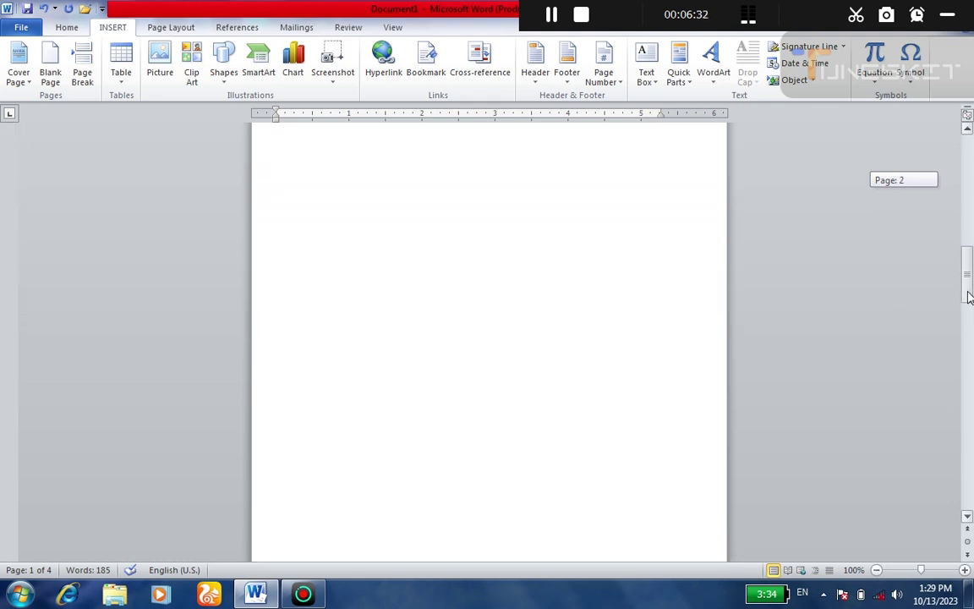
{"action": "left_click_drag", "start_coordinate": [969, 305], "coordinate": [970, 375]}
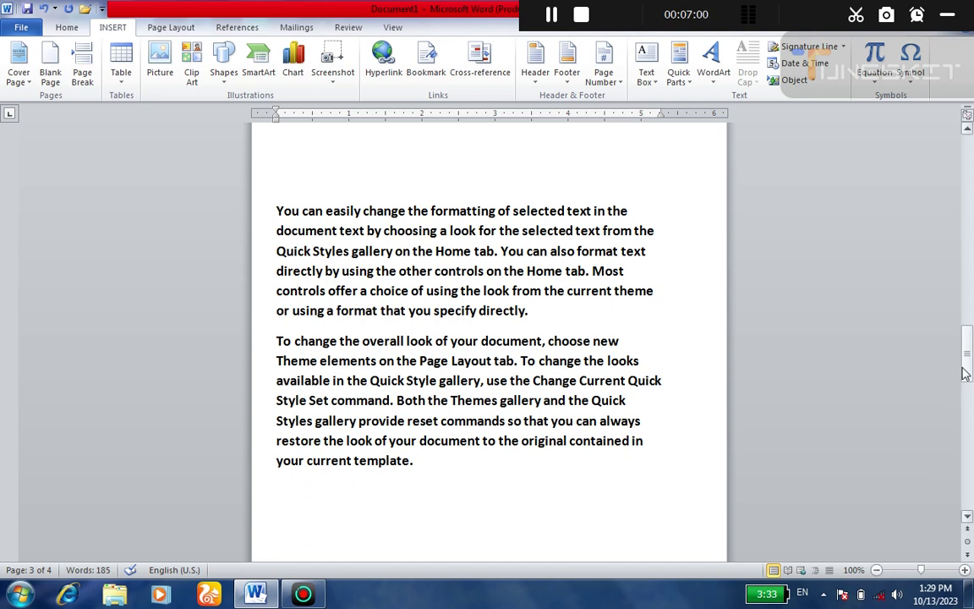
{"action": "left_click_drag", "start_coordinate": [968, 348], "coordinate": [962, 203]}
{"action": "key", "text": "Delete"}
{"action": "key", "text": "Delete"}
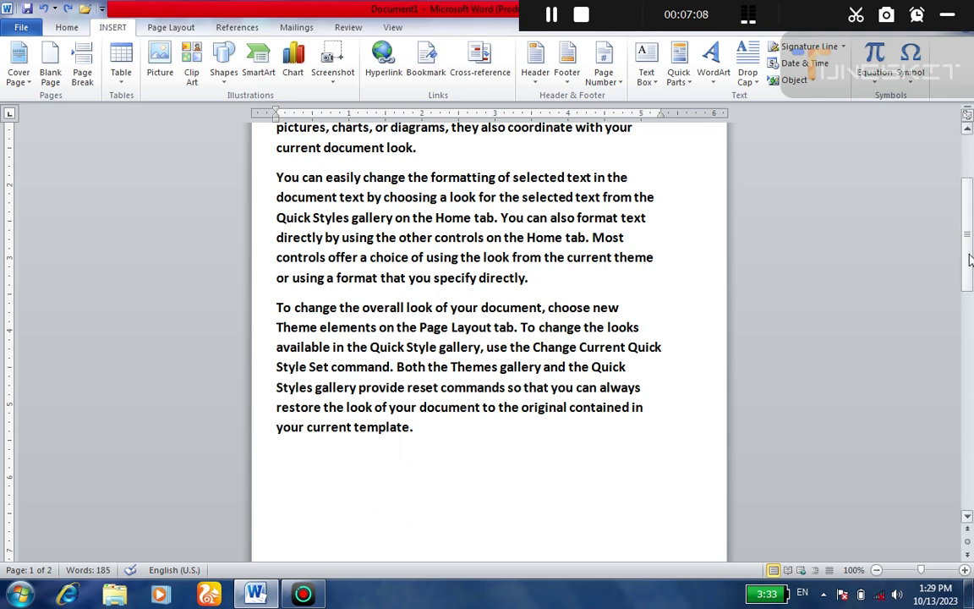
Step: Insert a page break after 'directly.' at the end of the second paragraph
{"action": "left_click_drag", "start_coordinate": [962, 202], "coordinate": [968, 214]}
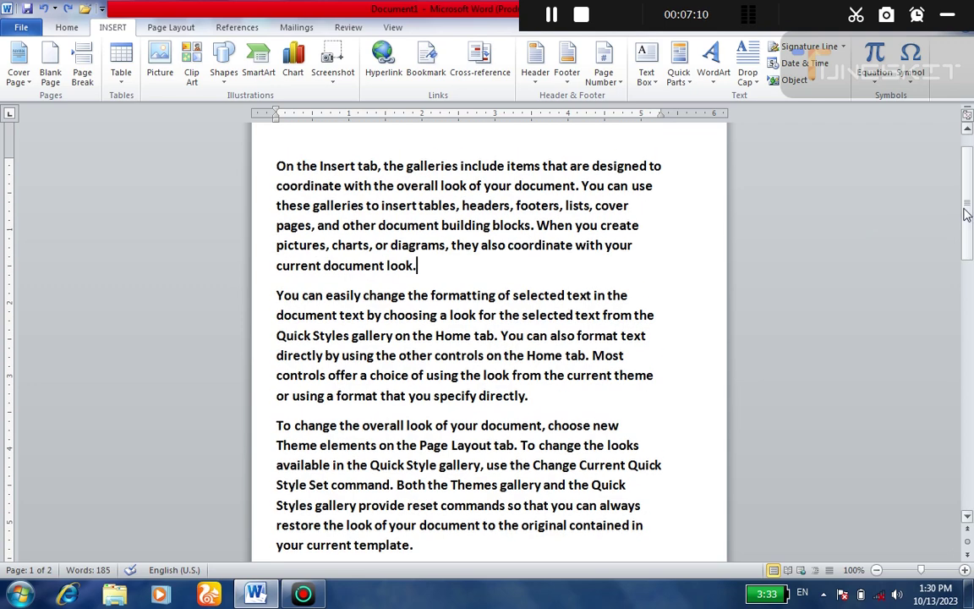
{"action": "left_click", "coordinate": [533, 399]}
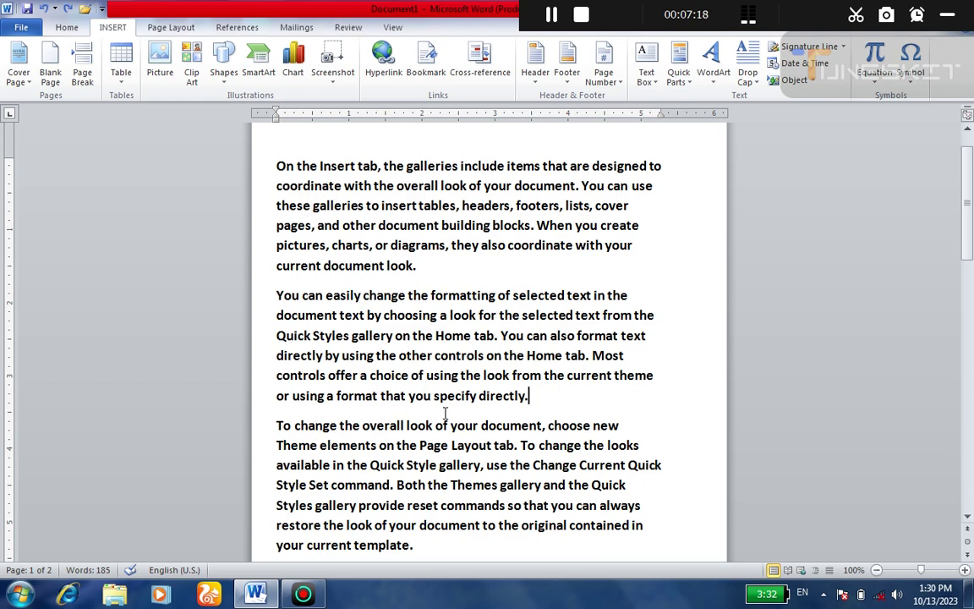
{"action": "key", "text": "ctrl+Return"}
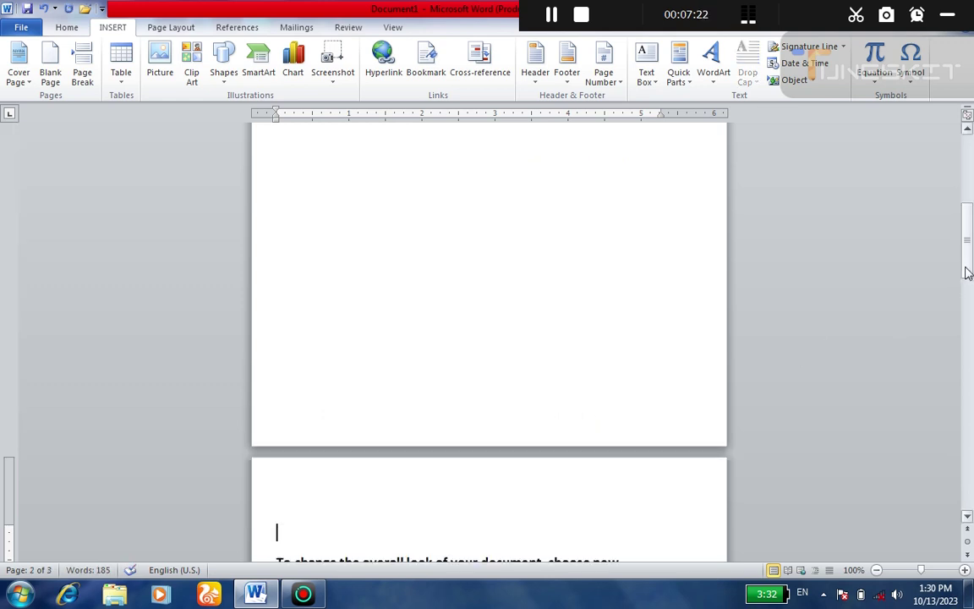
Step: Delete that page break to rejoin all three paragraphs on one page, cursor after 'look.'
{"action": "left_click_drag", "start_coordinate": [968, 270], "coordinate": [970, 435]}
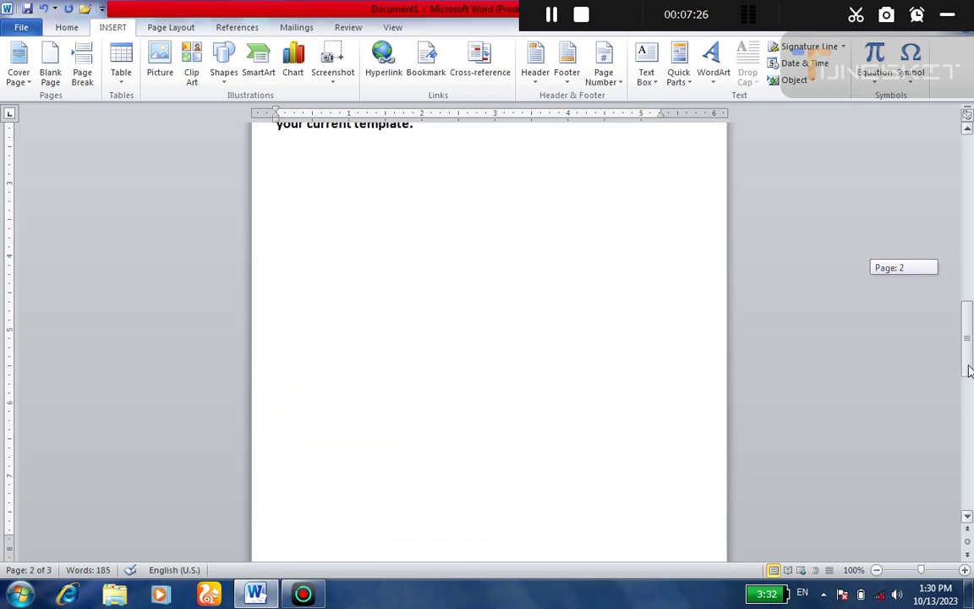
{"action": "left_click_drag", "start_coordinate": [970, 436], "coordinate": [964, 221]}
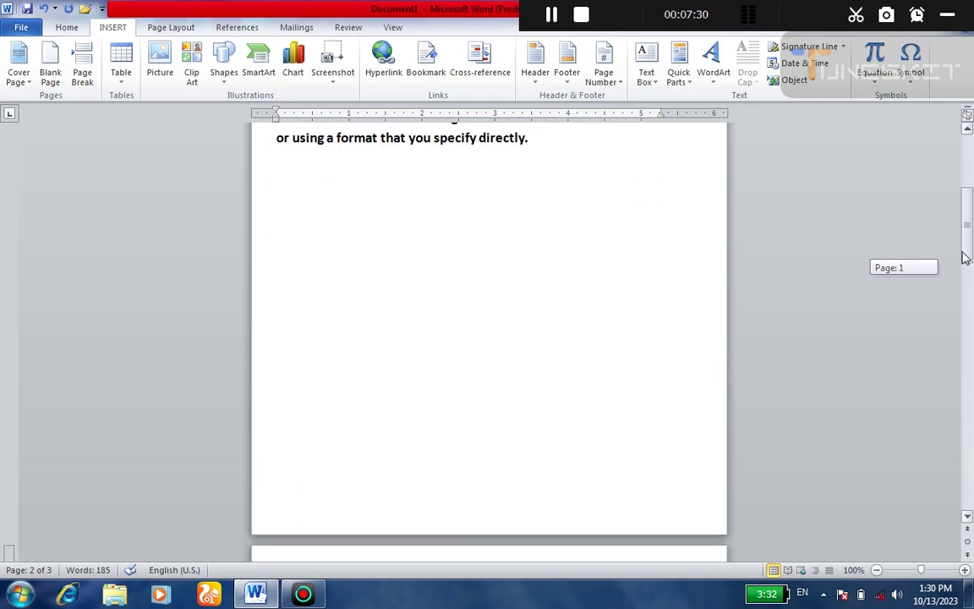
{"action": "left_click_drag", "start_coordinate": [965, 221], "coordinate": [961, 326]}
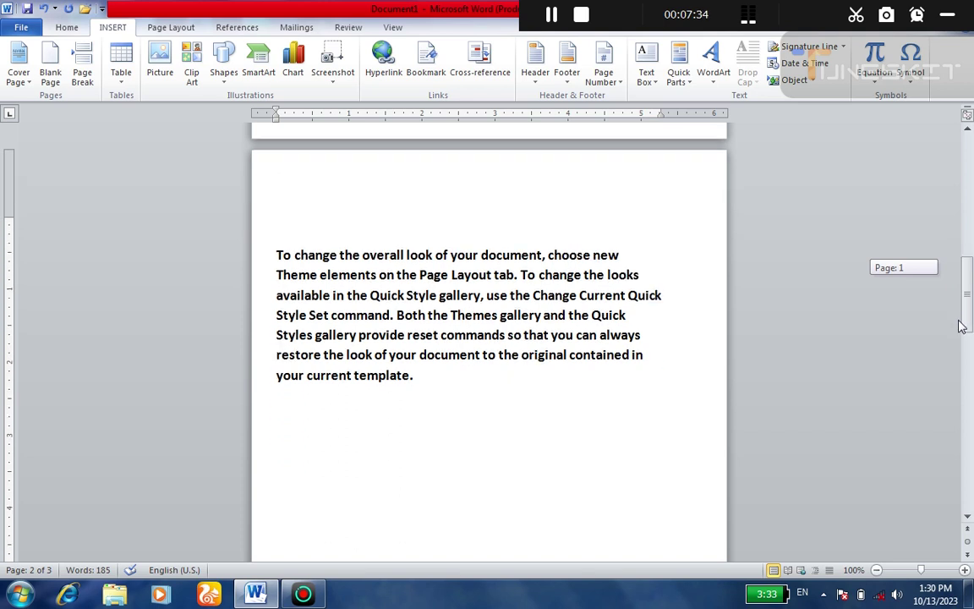
{"action": "mouse_move", "coordinate": [962, 323]}
{"action": "left_mouse_down"}
{"action": "mouse_move", "coordinate": [967, 480]}
{"action": "mouse_move", "coordinate": [960, 247]}
{"action": "left_mouse_up"}
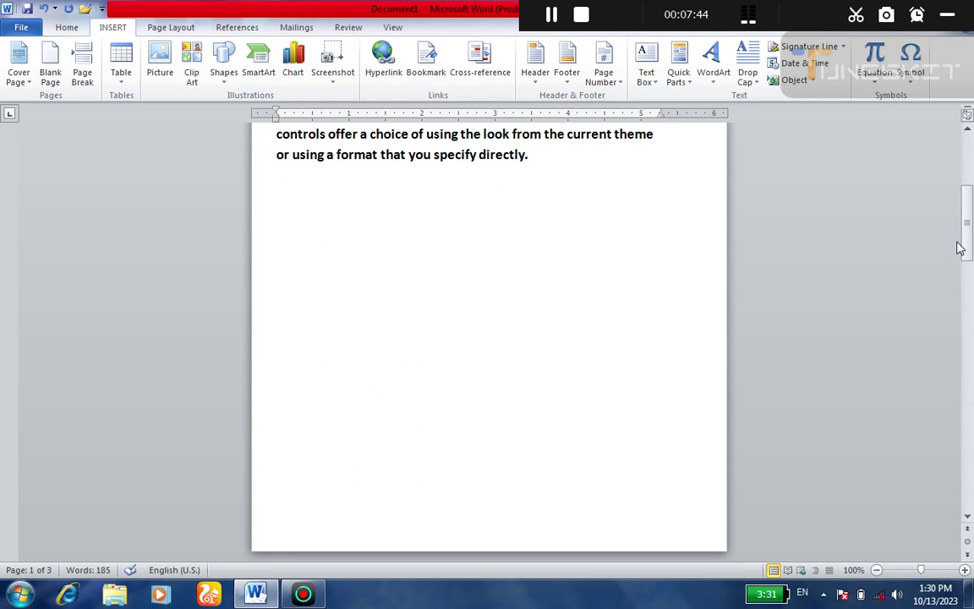
{"action": "left_click_drag", "start_coordinate": [967, 246], "coordinate": [969, 173]}
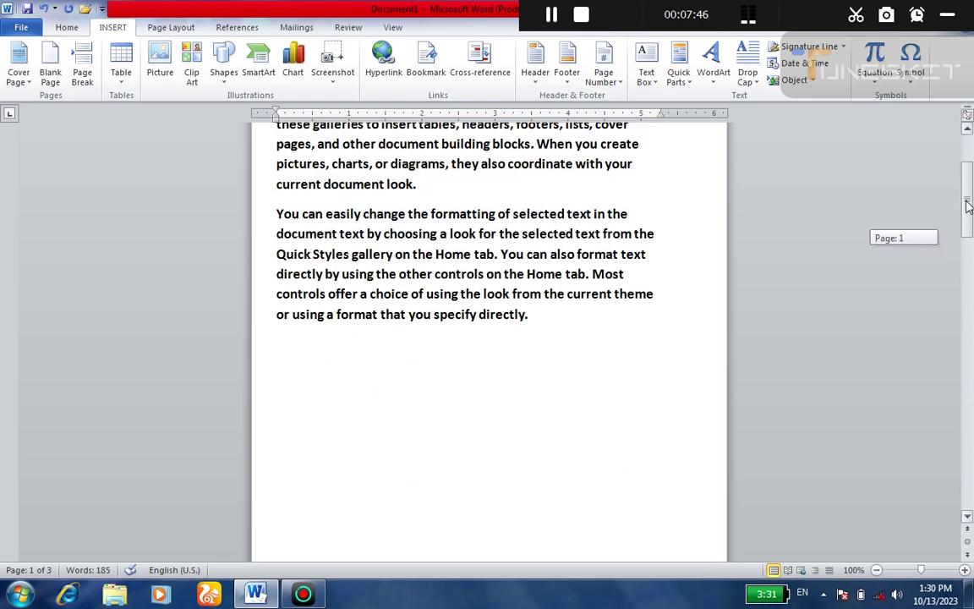
{"action": "key", "text": "Delete"}
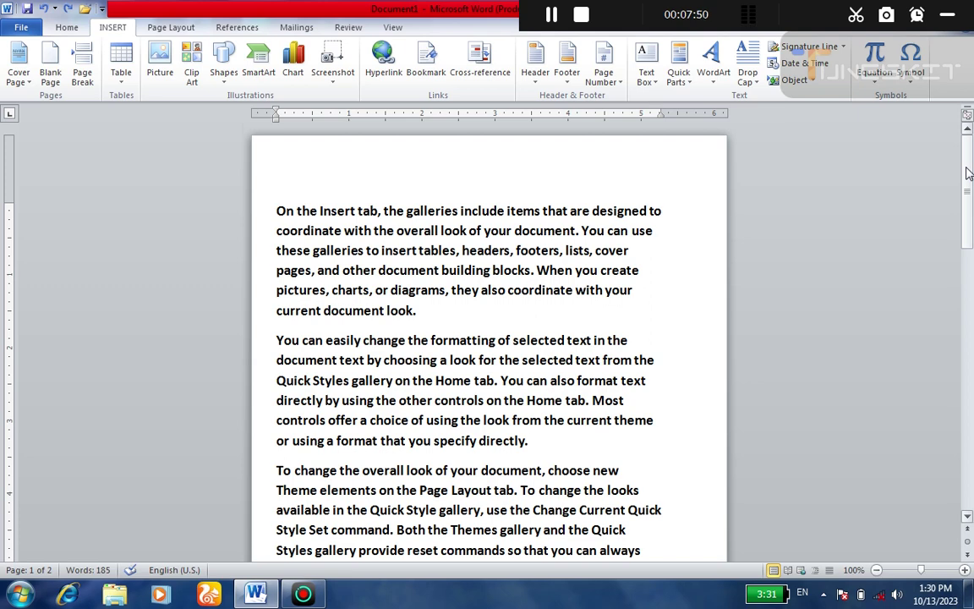
{"action": "key", "text": "ctrl+End"}
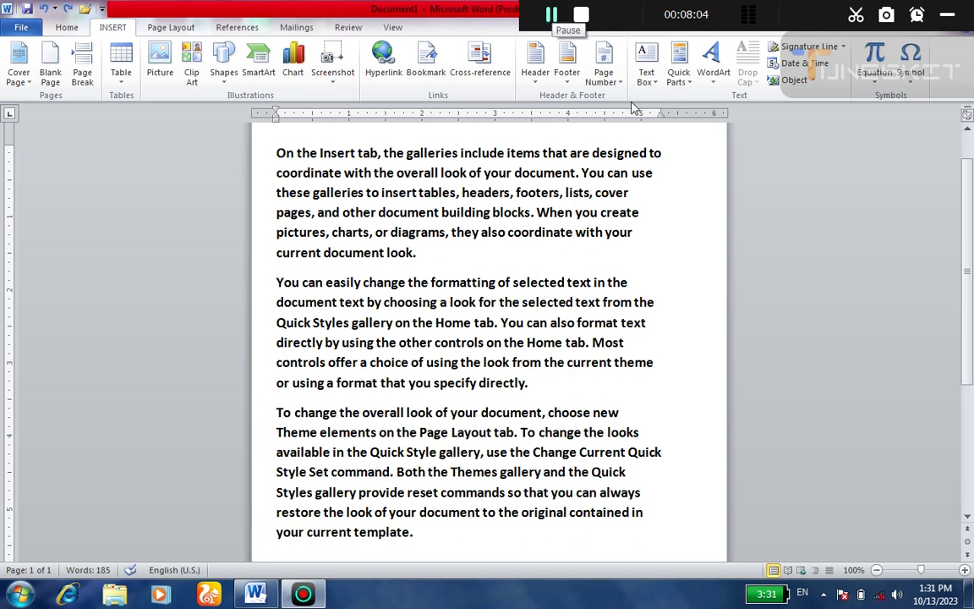
{"action": "left_click", "coordinate": [426, 257]}
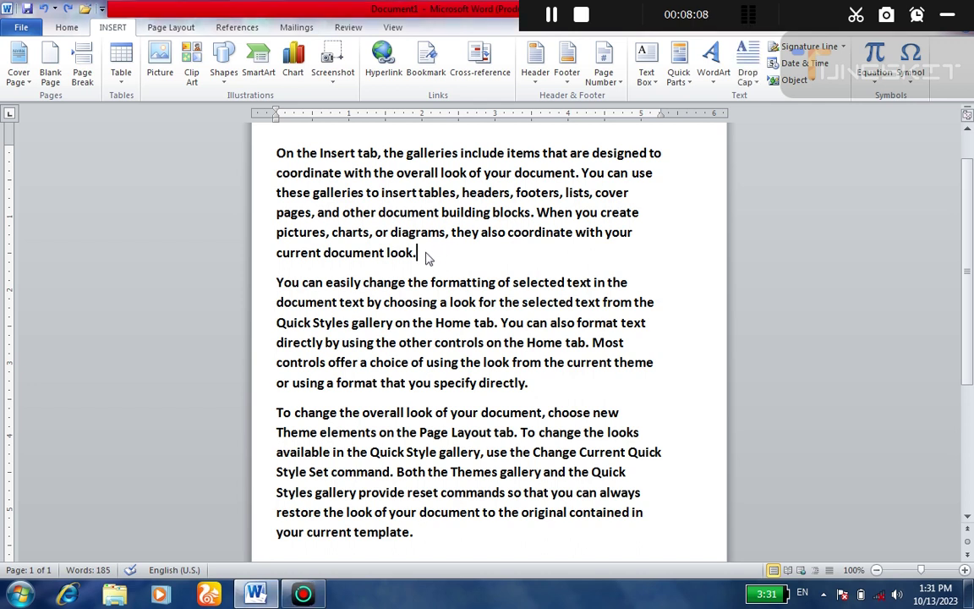
Step: Insert a page break at the cursor after the first paragraph
{"action": "left_click", "coordinate": [83, 81]}
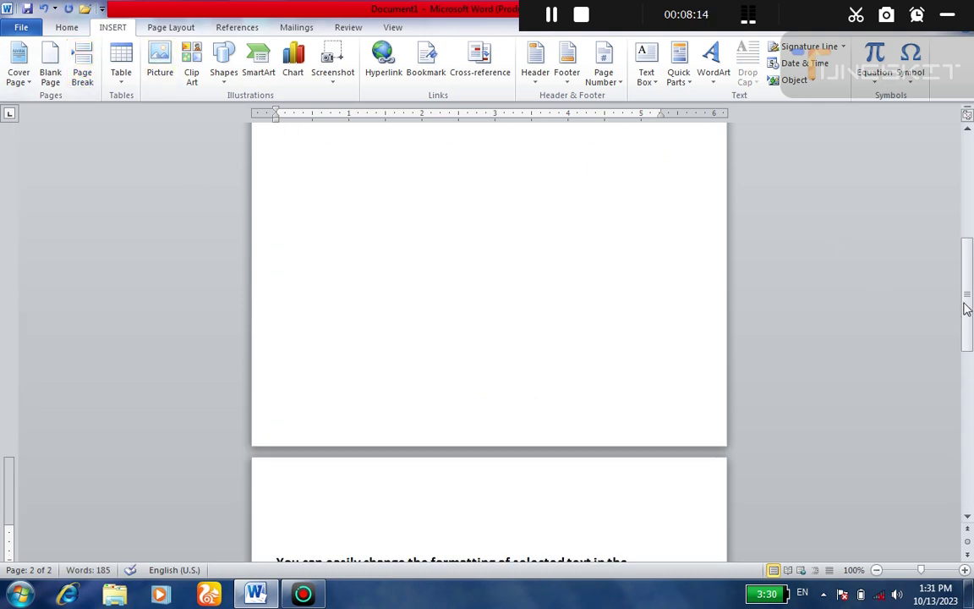
{"action": "left_click_drag", "start_coordinate": [970, 309], "coordinate": [960, 227]}
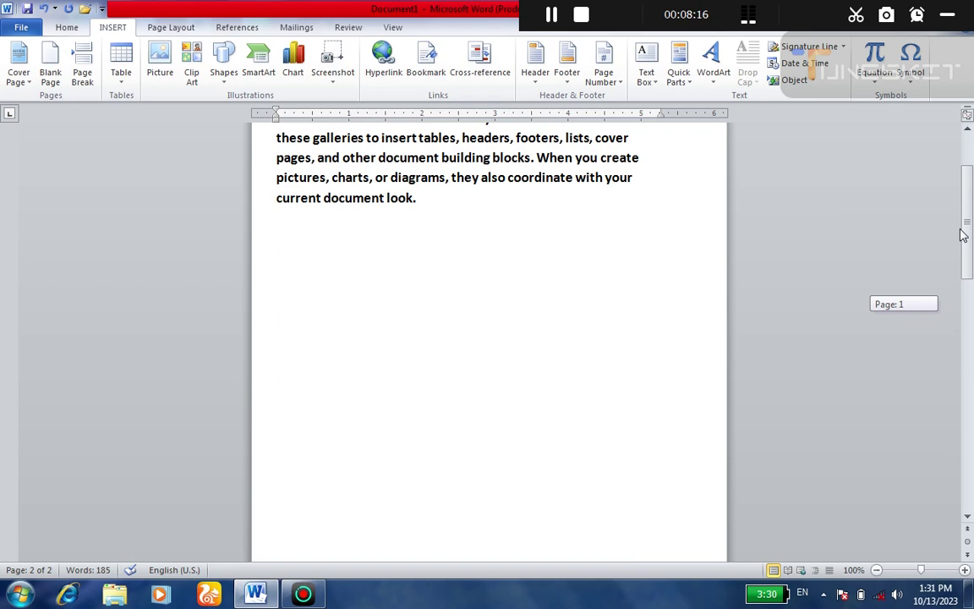
{"action": "mouse_move", "coordinate": [960, 226]}
{"action": "left_mouse_down"}
{"action": "mouse_move", "coordinate": [964, 416]}
{"action": "mouse_move", "coordinate": [971, 388]}
{"action": "mouse_move", "coordinate": [949, 201]}
{"action": "left_mouse_up"}
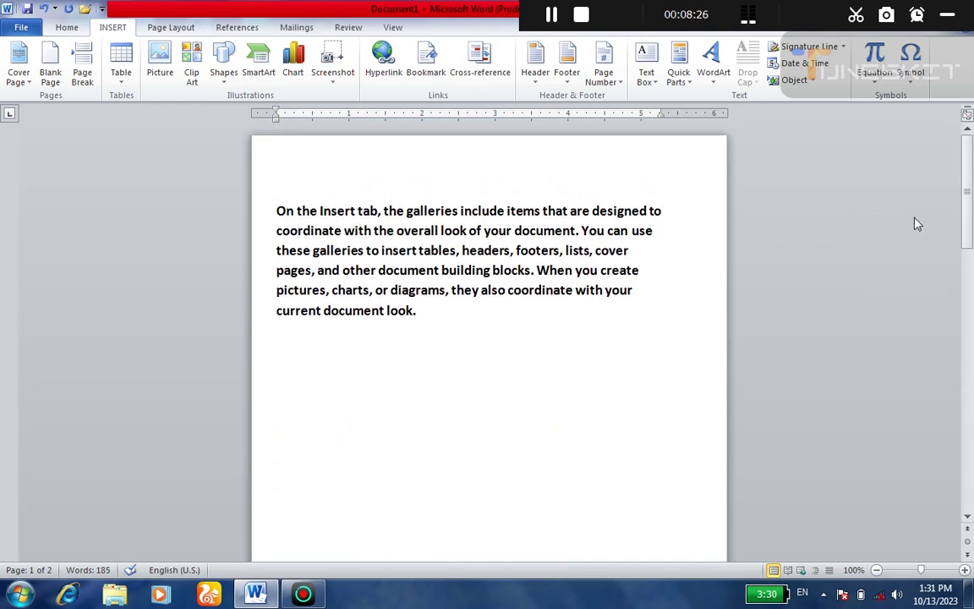
Step: Remove that break and insert a page break after 'directly.' instead
{"action": "key", "text": "Delete"}
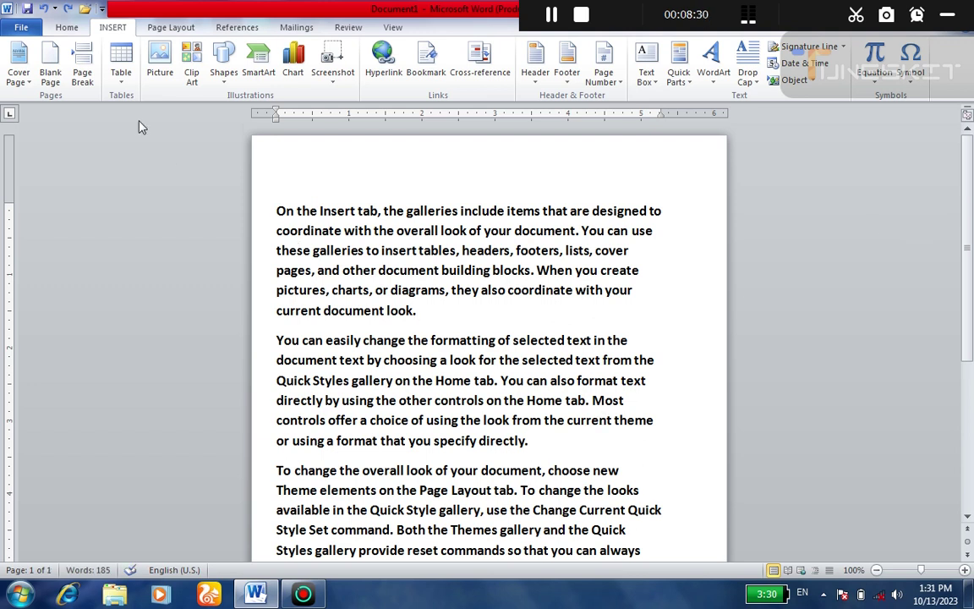
{"action": "left_click", "coordinate": [81, 71]}
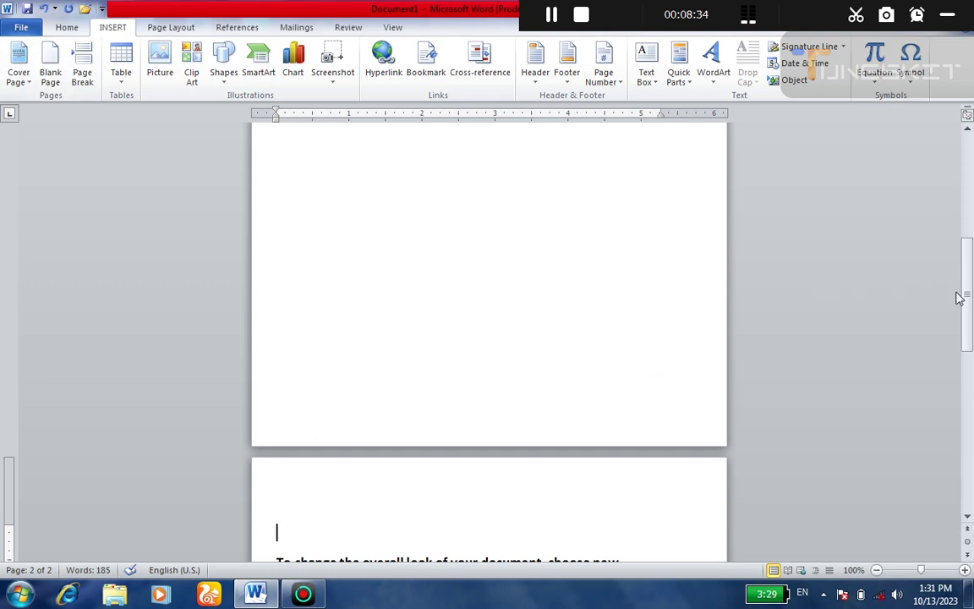
{"action": "mouse_move", "coordinate": [968, 303]}
{"action": "left_mouse_down"}
{"action": "mouse_move", "coordinate": [968, 413]}
{"action": "mouse_move", "coordinate": [953, 204]}
{"action": "left_mouse_up"}
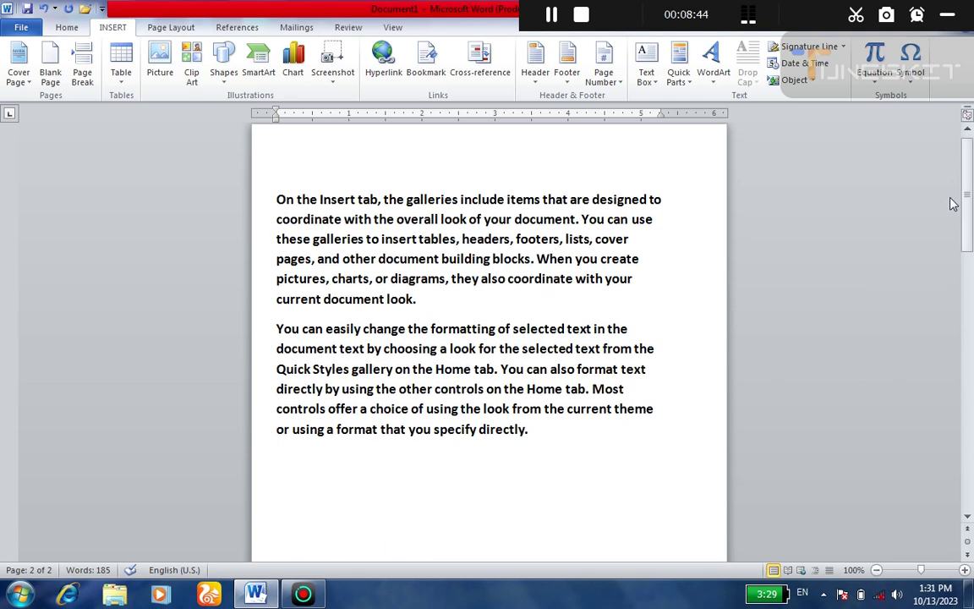